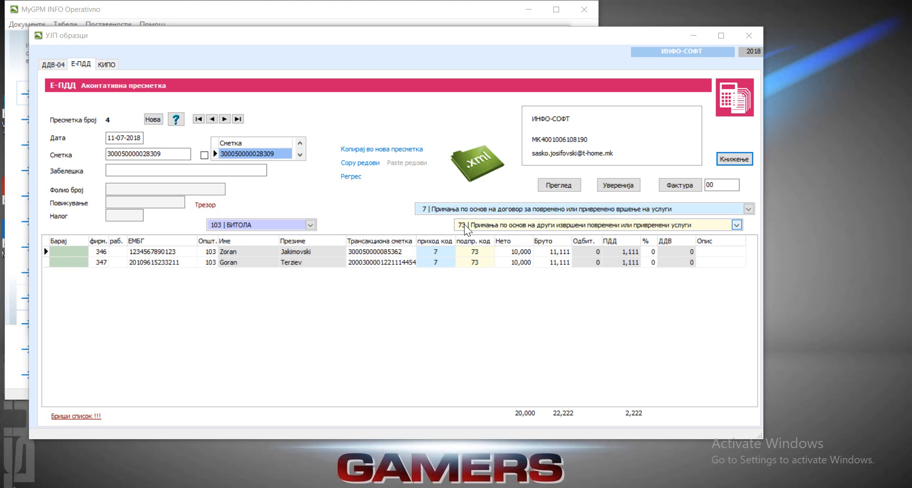
Step: Open the posting window for the Е-ПДД advance calculation and load the sample posting scheme for calculation type 73
click(736, 160)
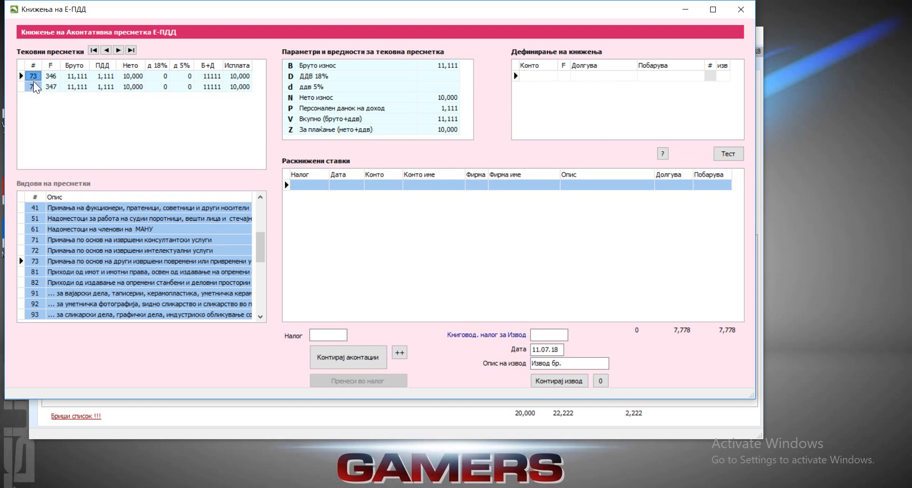
click(54, 263)
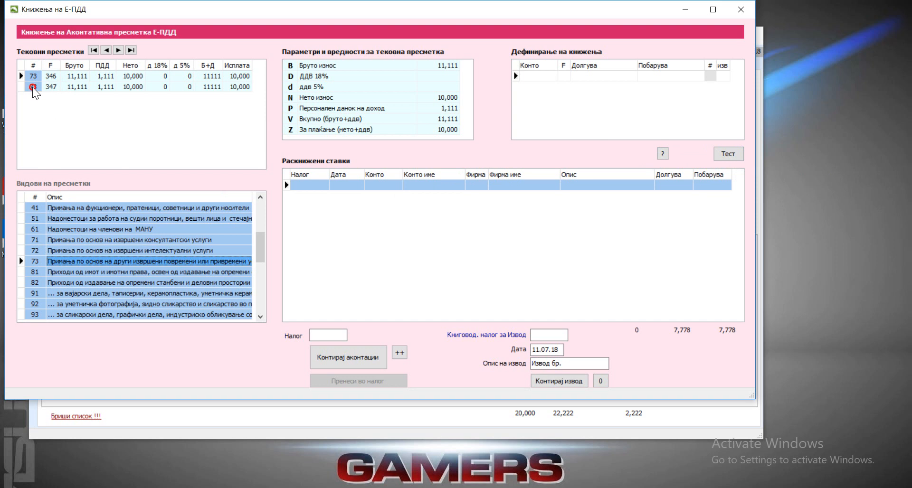
click(33, 87)
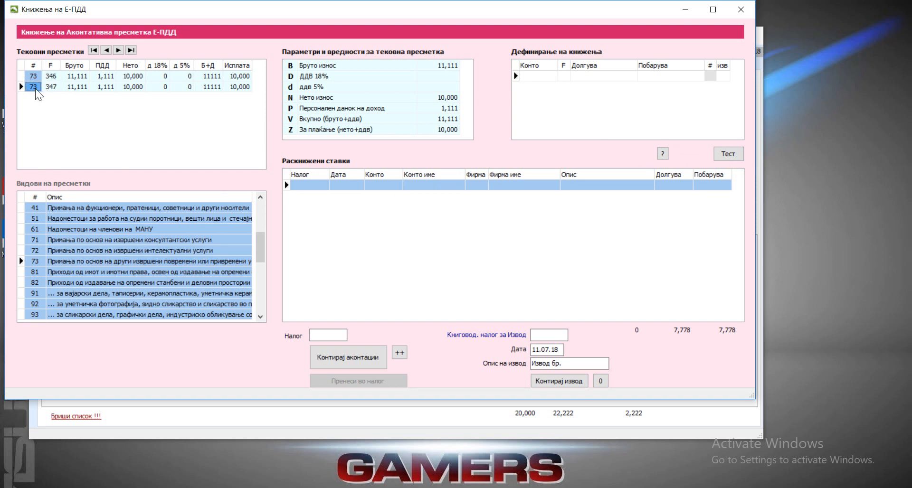
click(57, 261)
click(36, 262)
click(75, 76)
click(664, 154)
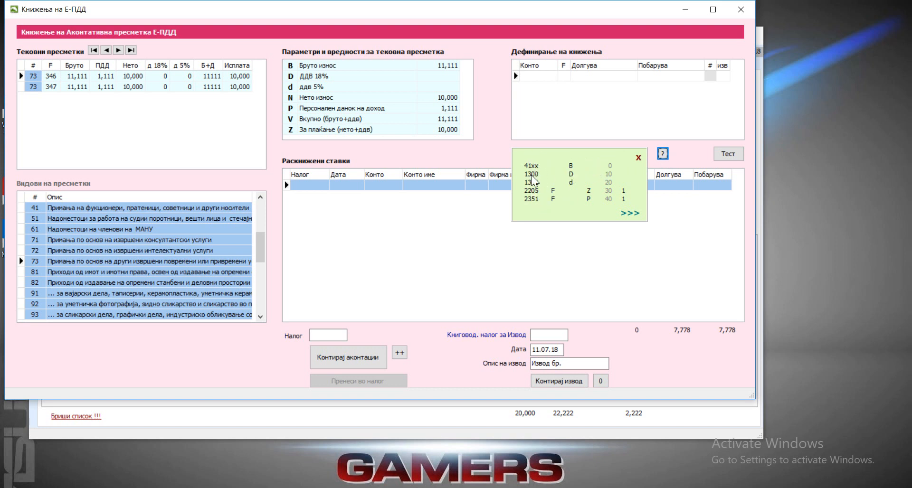
click(630, 214)
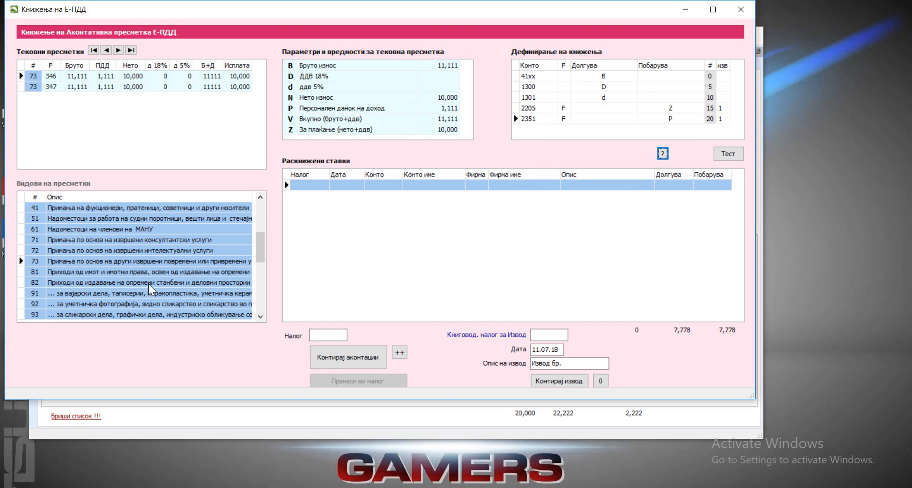
Step: Replace the placeholder account 41xx with 4103 in the type 73 posting definition
click(143, 259)
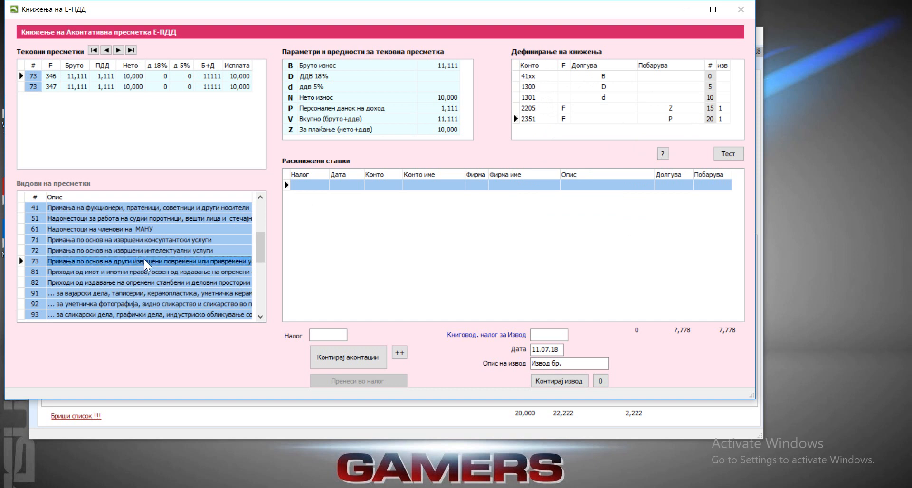
click(530, 76)
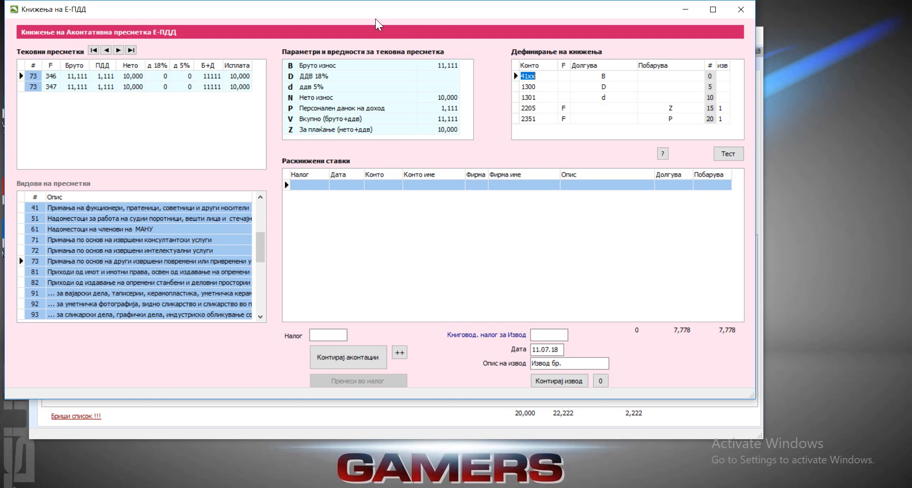
drag(528, 77, 539, 78)
text(03)
click(548, 86)
click(539, 75)
click(606, 77)
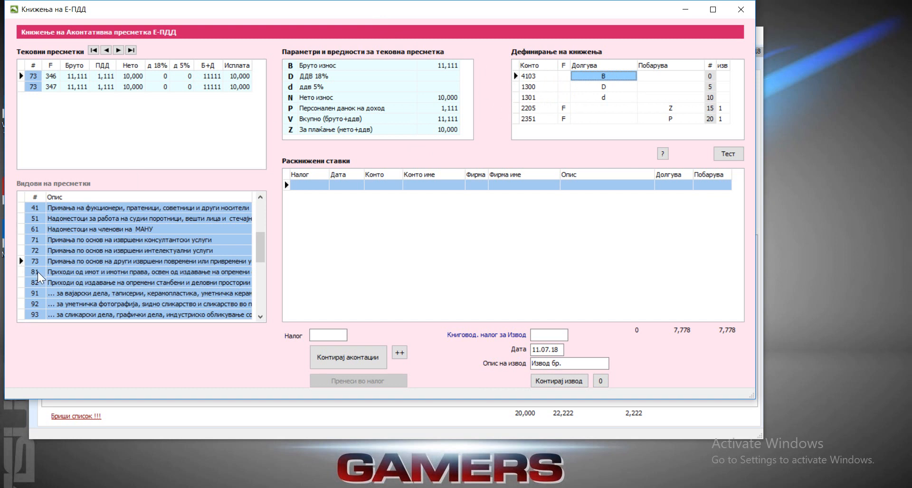
Step: Load the sample posting scheme for calculation type 72 and set its 41xx account to 4103
click(39, 251)
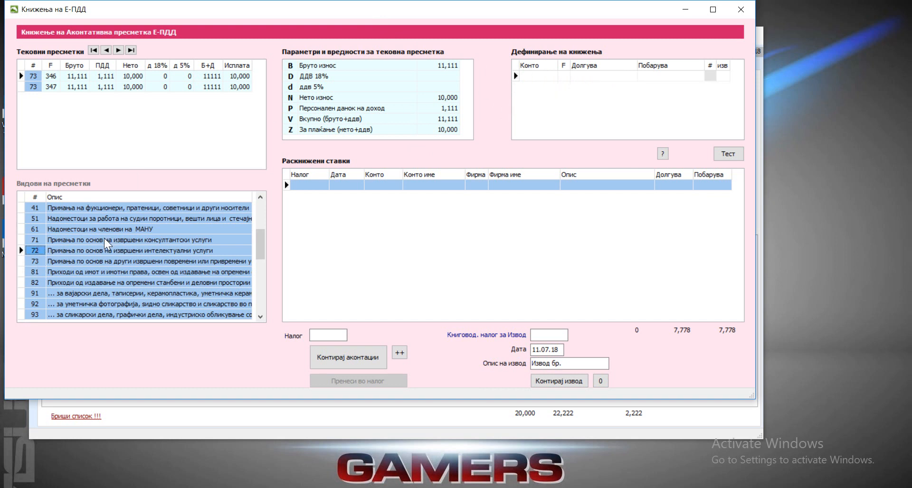
click(36, 262)
click(37, 251)
click(663, 153)
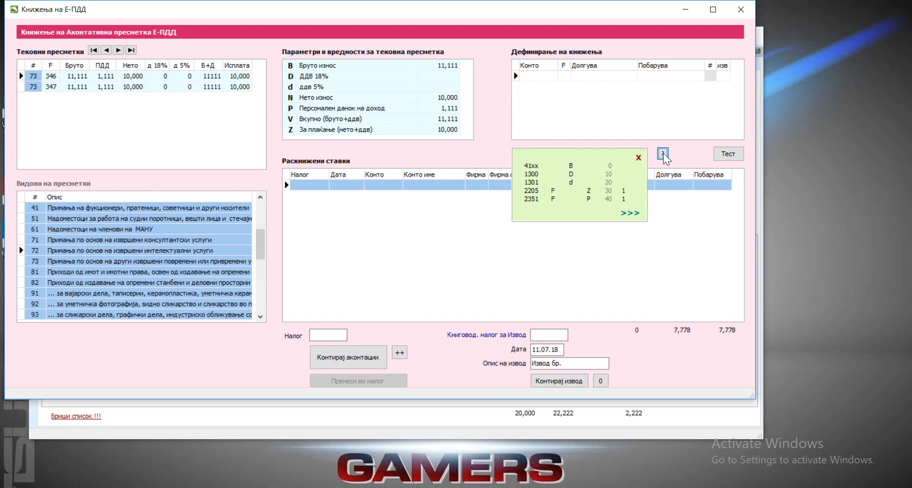
click(627, 213)
click(530, 75)
click(528, 77)
drag(527, 76, 543, 77)
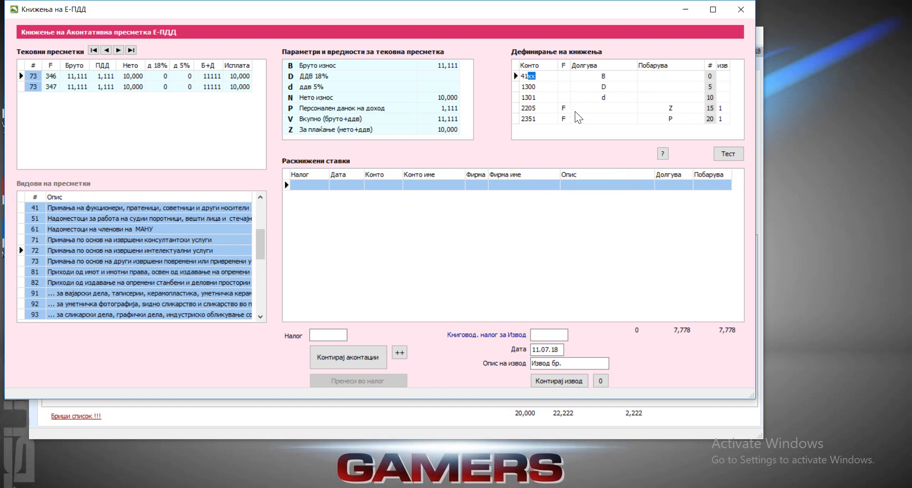
text(03)
Step: Return to calculation type 73 and run a test posting for the calculation of firm 346
click(44, 261)
click(129, 76)
click(113, 76)
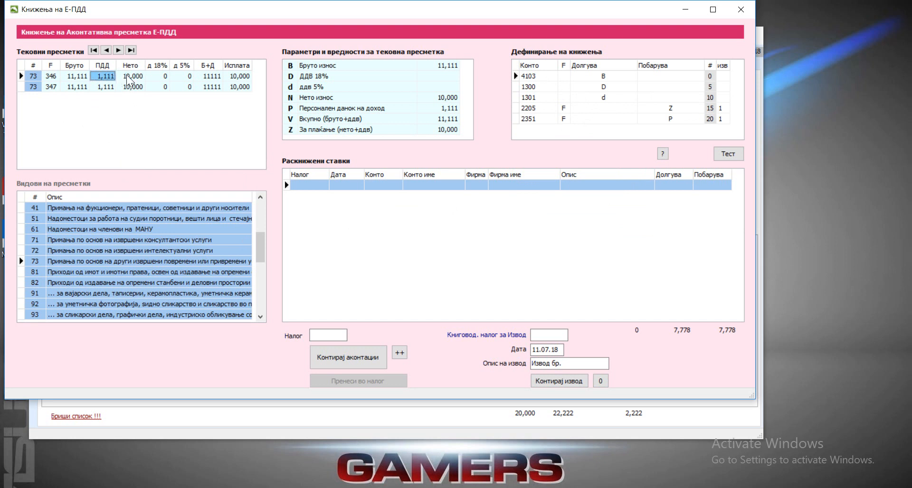
click(728, 154)
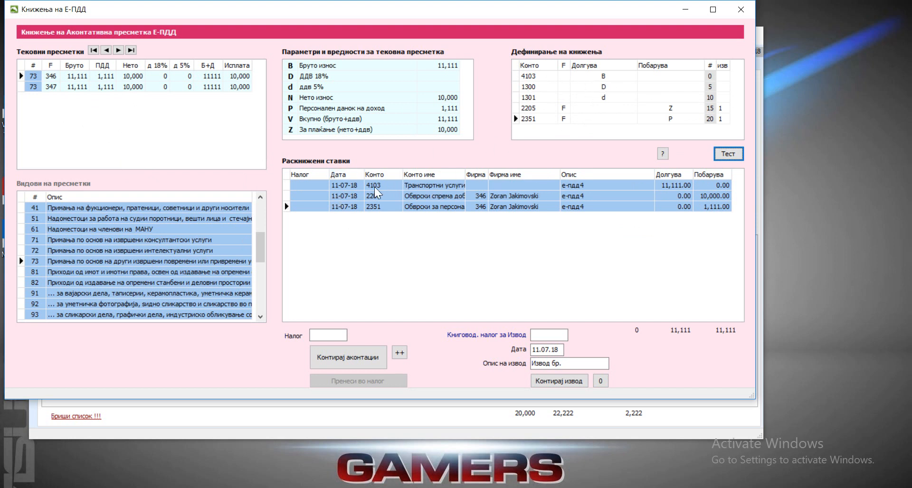
Step: Compare the test entries with the posting definition, checking accounts, debit and credit parameters, firm codes and bank statement flags
click(367, 186)
click(606, 75)
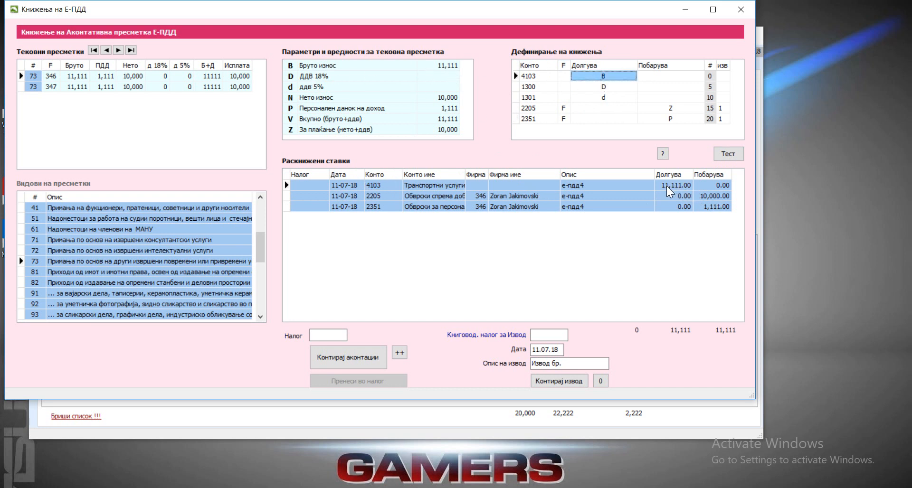
click(529, 110)
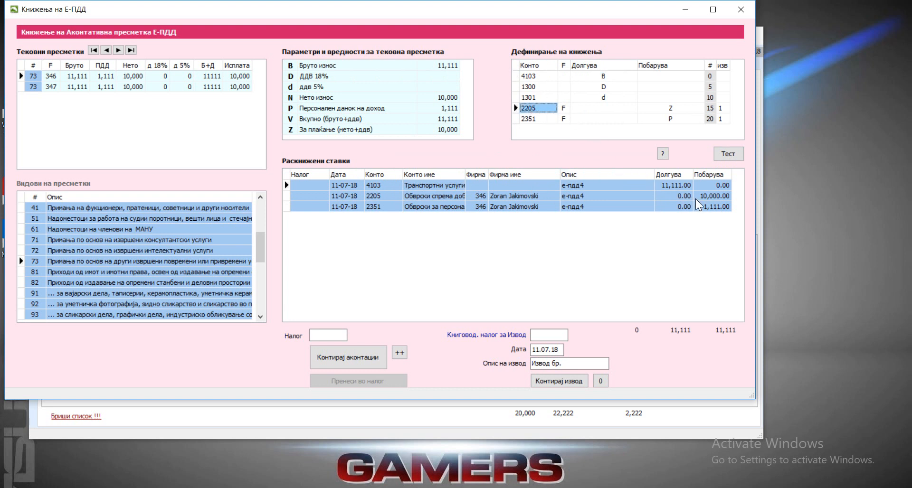
click(526, 118)
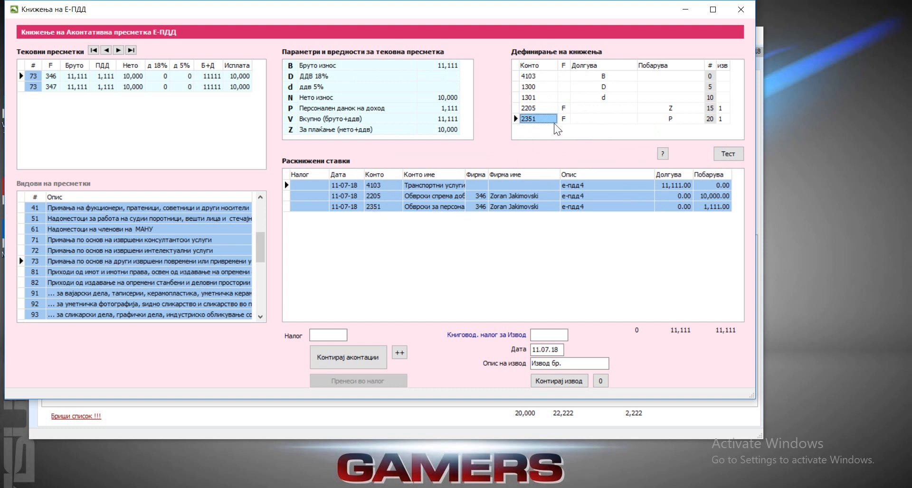
click(563, 106)
click(566, 117)
click(478, 196)
click(475, 206)
click(478, 197)
click(479, 207)
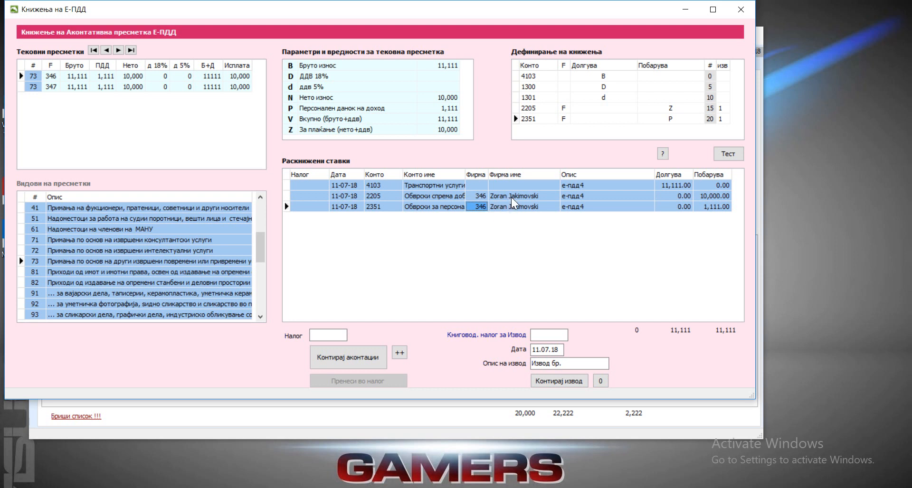
click(723, 108)
click(721, 118)
Step: Enter journal number 90-0001 and generate the posting entries for all advance calculations in the list
click(69, 77)
click(68, 86)
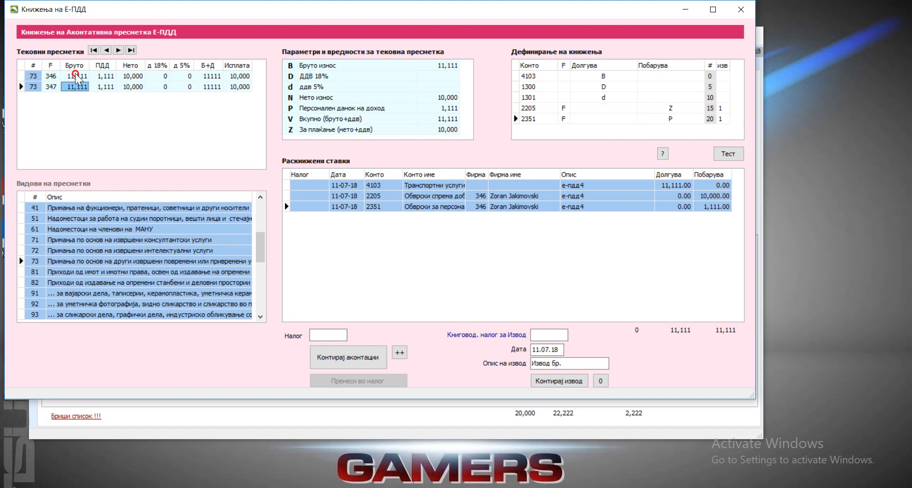
click(75, 76)
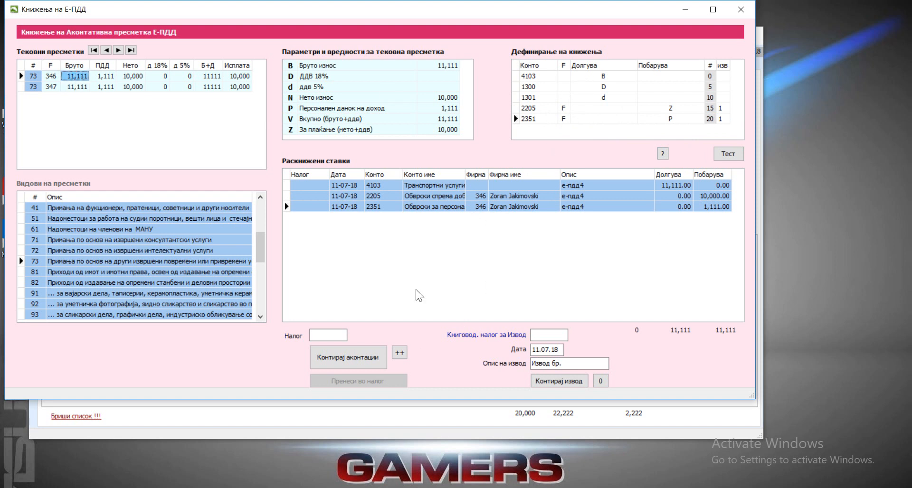
click(331, 335)
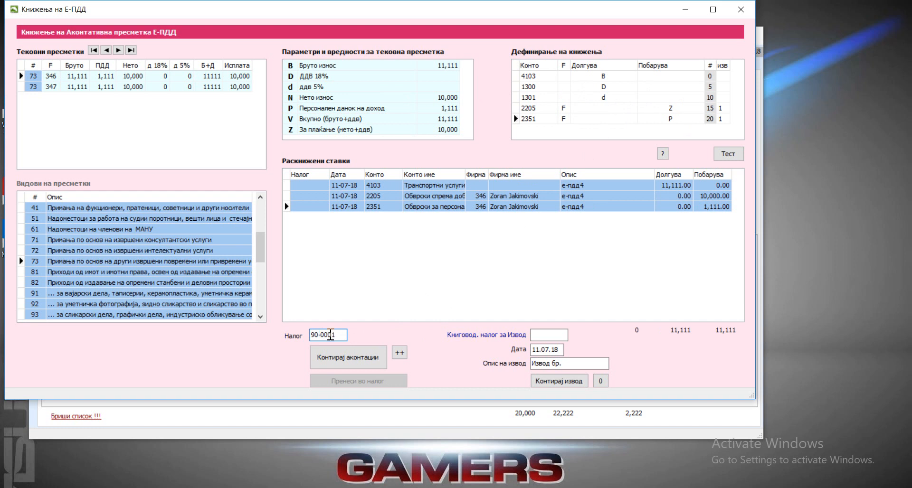
click(348, 358)
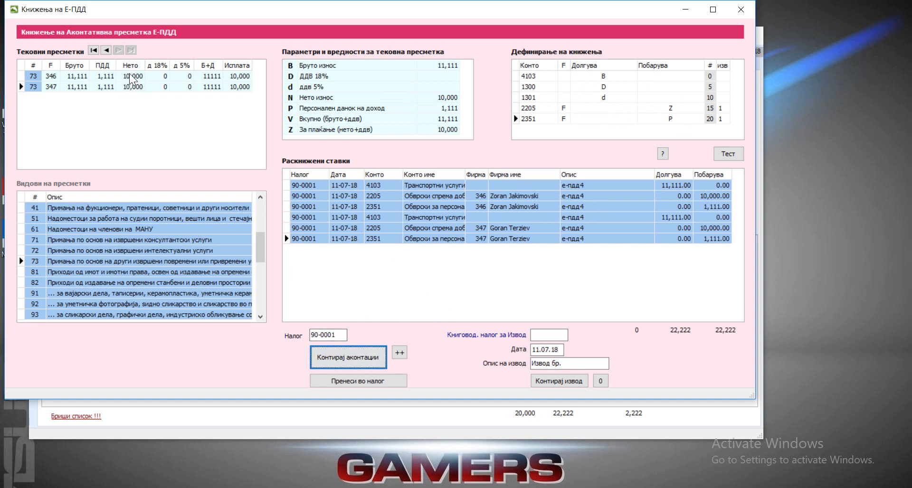
Step: Examine the journal numbers of the generated entries and the two separate rows for account 4103
click(306, 196)
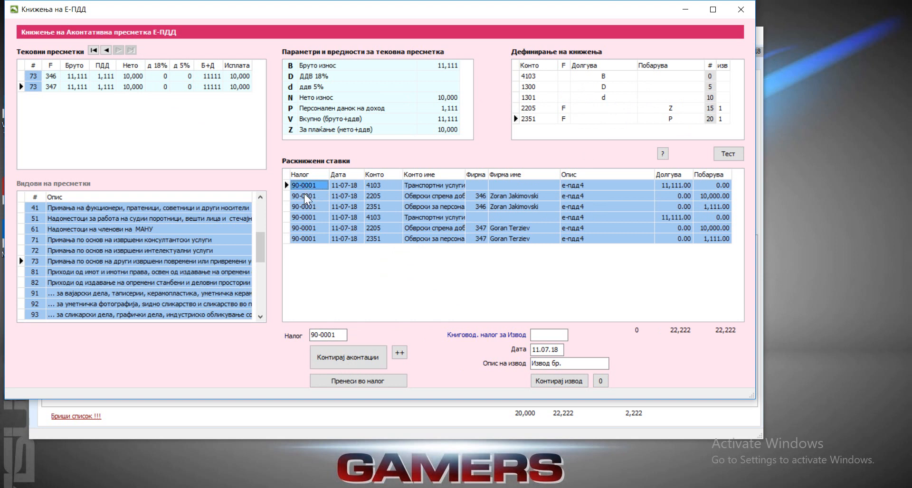
click(307, 208)
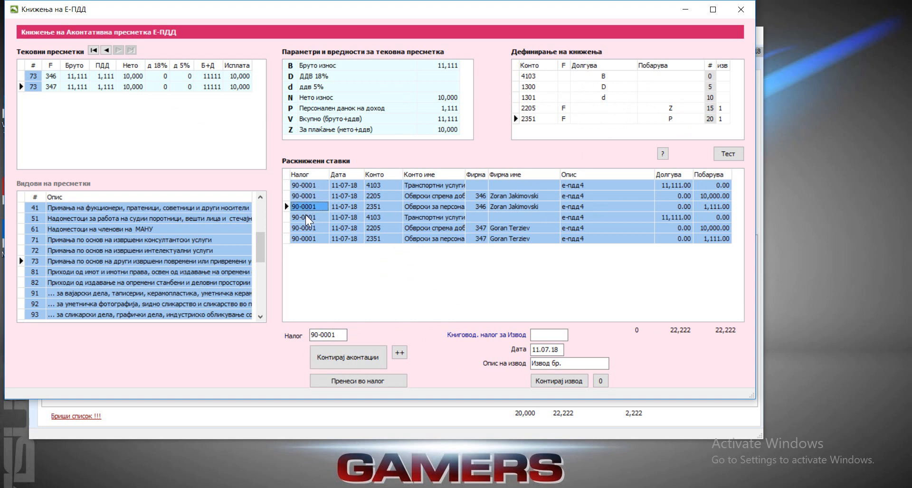
click(306, 218)
click(307, 228)
click(311, 239)
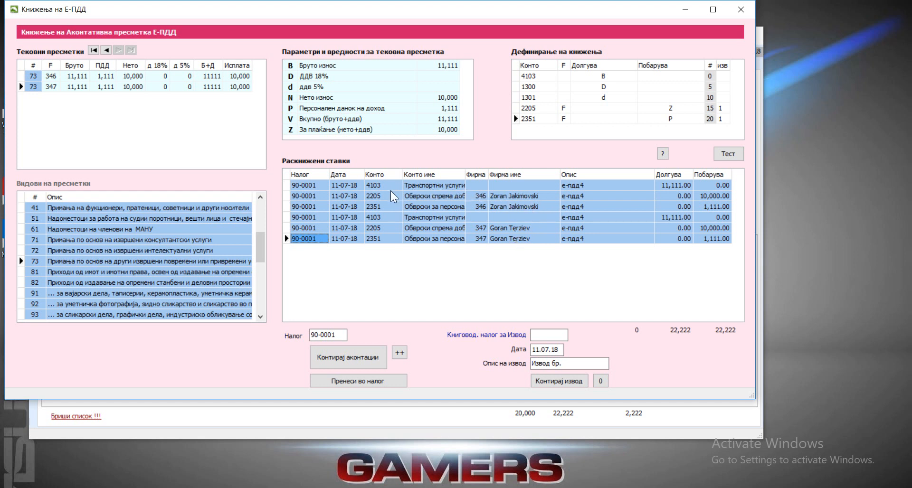
click(376, 186)
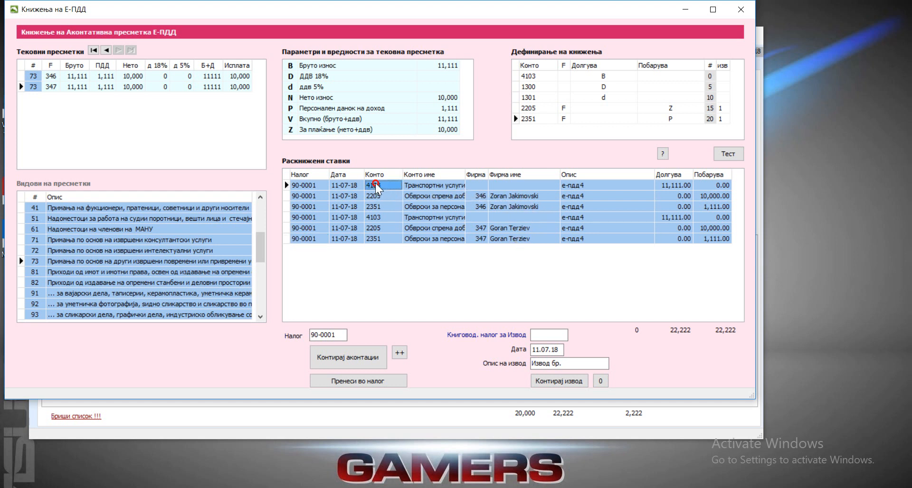
click(383, 220)
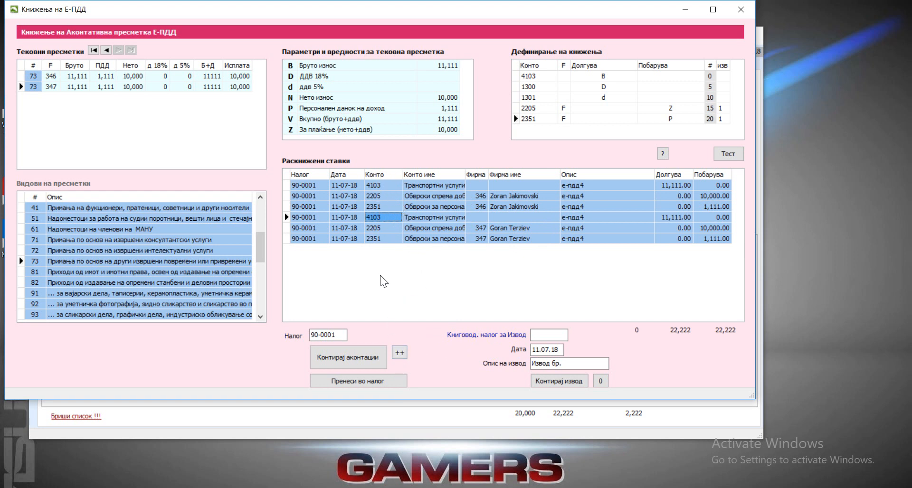
Step: Merge the duplicate account 4103 entries into one combined row, regenerating the separate entries once for comparison
click(399, 353)
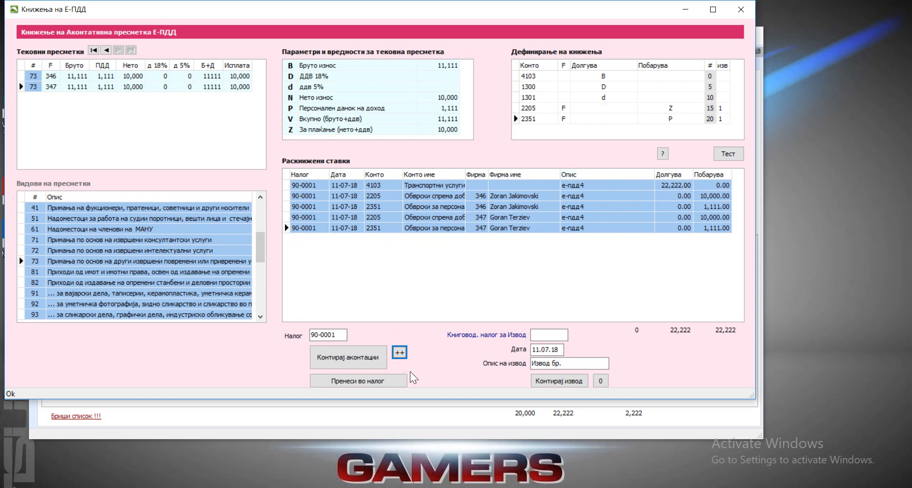
click(348, 357)
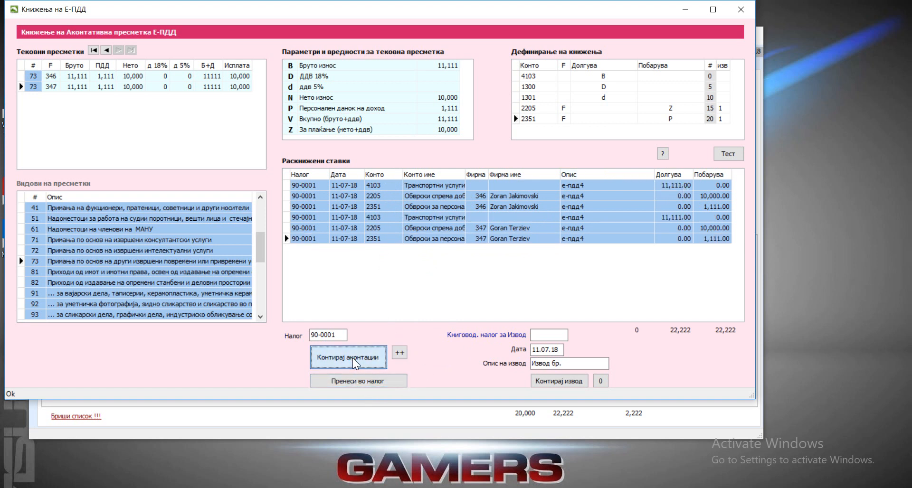
click(669, 190)
click(670, 219)
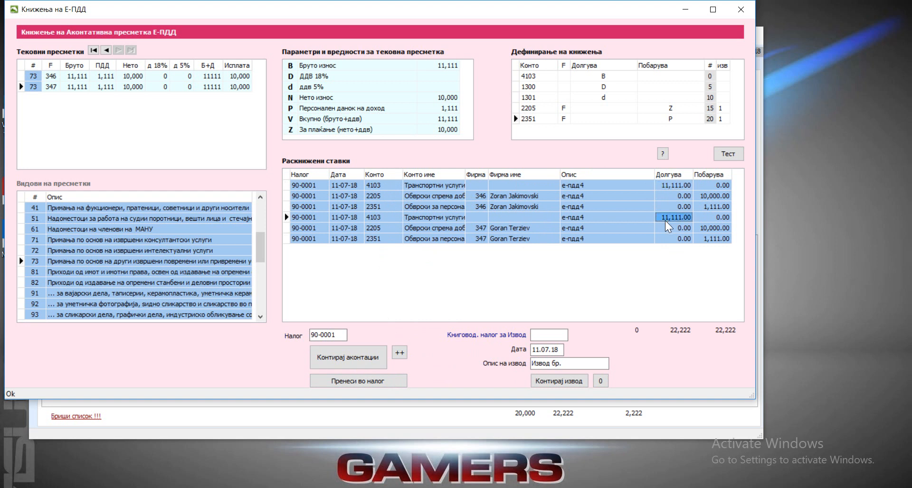
click(400, 354)
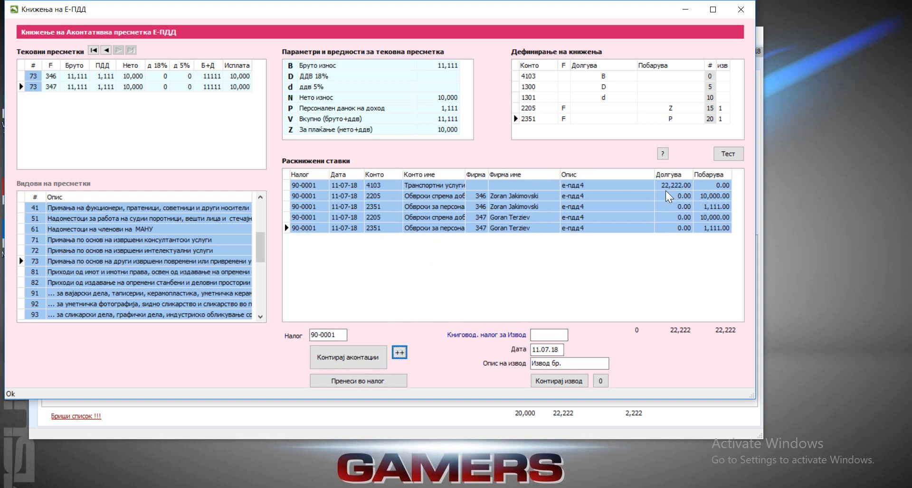
Step: Examine the credit amounts of the 2205 and 2351 entries for firms 346 and 347
click(716, 195)
click(711, 207)
click(709, 220)
click(707, 230)
click(706, 218)
click(708, 227)
click(708, 219)
click(709, 227)
click(710, 218)
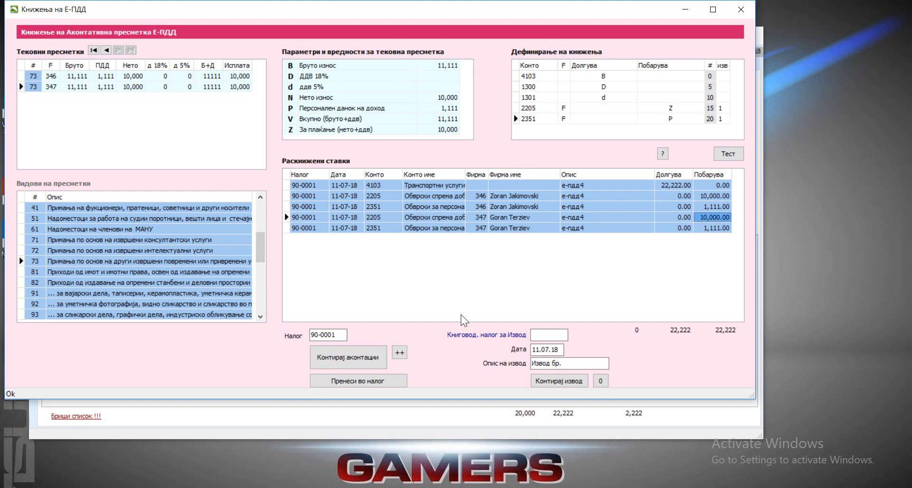
Step: Transfer the entries to journal 90-0001 and check them in the Финансиско сметководство window before returning to the posting window
click(376, 386)
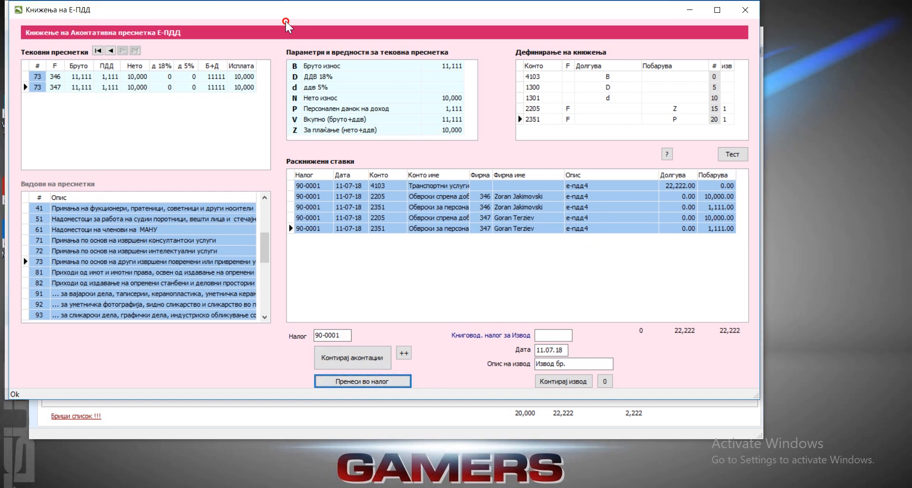
drag(283, 16, 506, 44)
drag(135, 38, 188, 38)
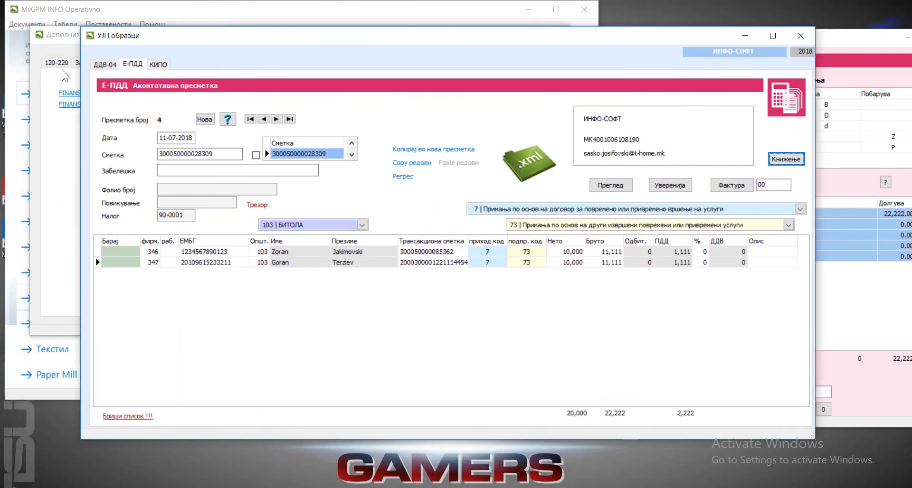
click(23, 92)
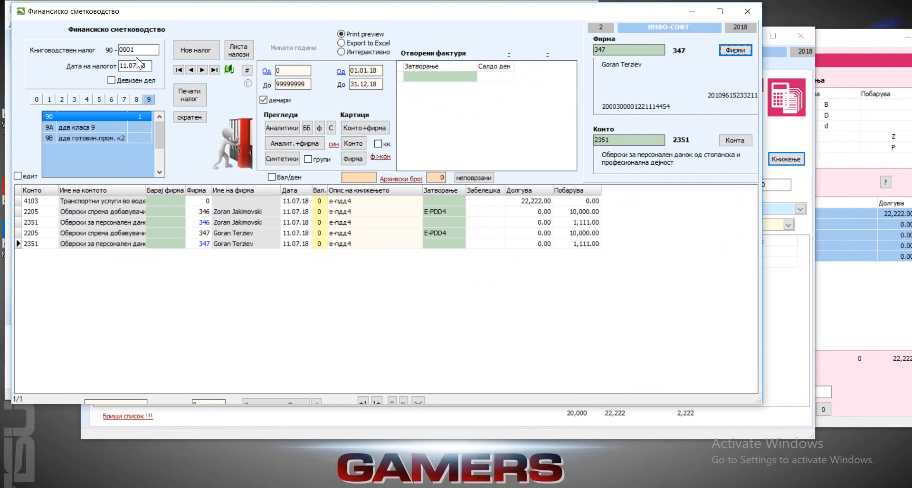
click(854, 37)
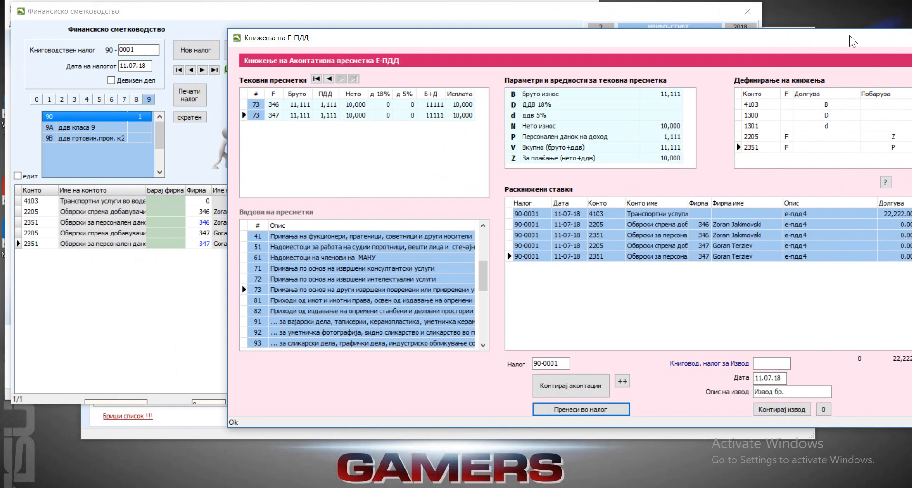
Step: Close the posting window and check the journal number of Е-ПДД calculation 4 on its form and in the list of calculations
drag(568, 39, 437, 26)
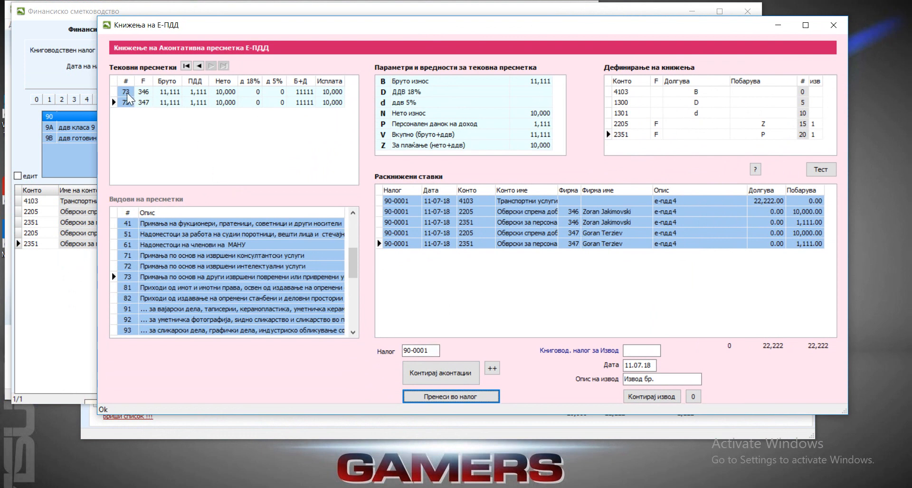
click(833, 25)
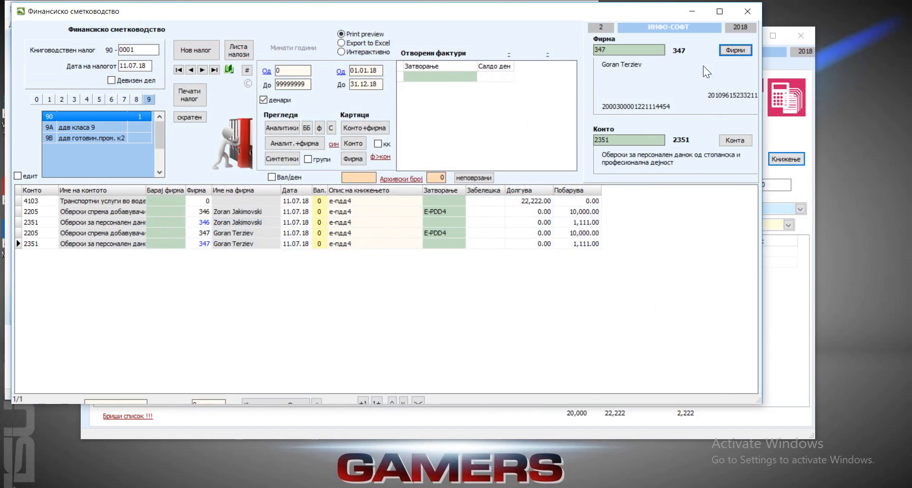
click(233, 142)
click(181, 156)
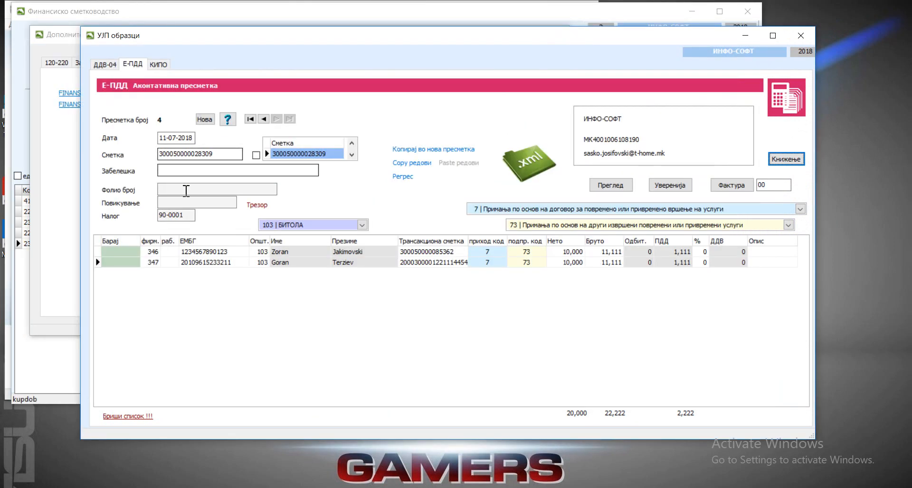
drag(186, 214, 159, 214)
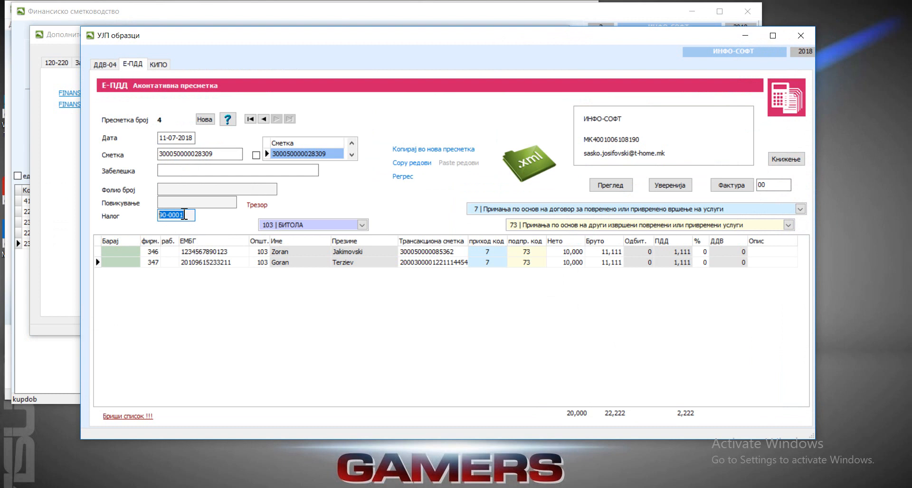
click(210, 251)
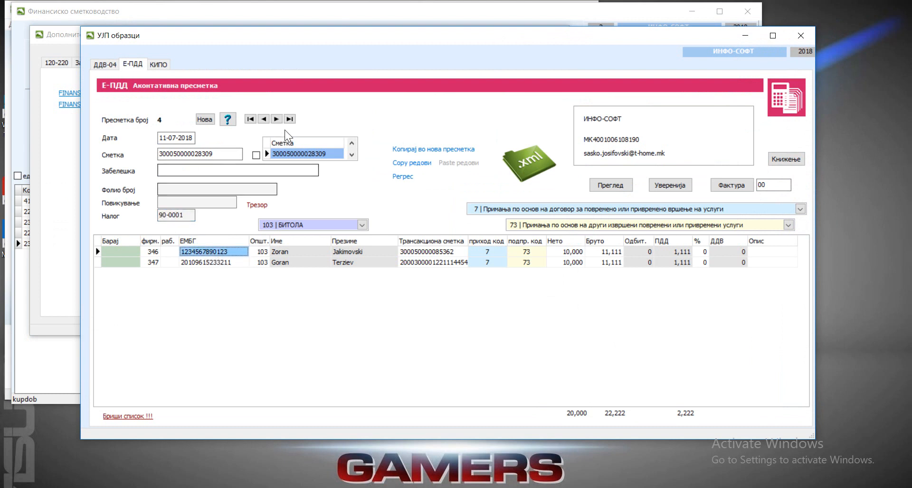
click(222, 122)
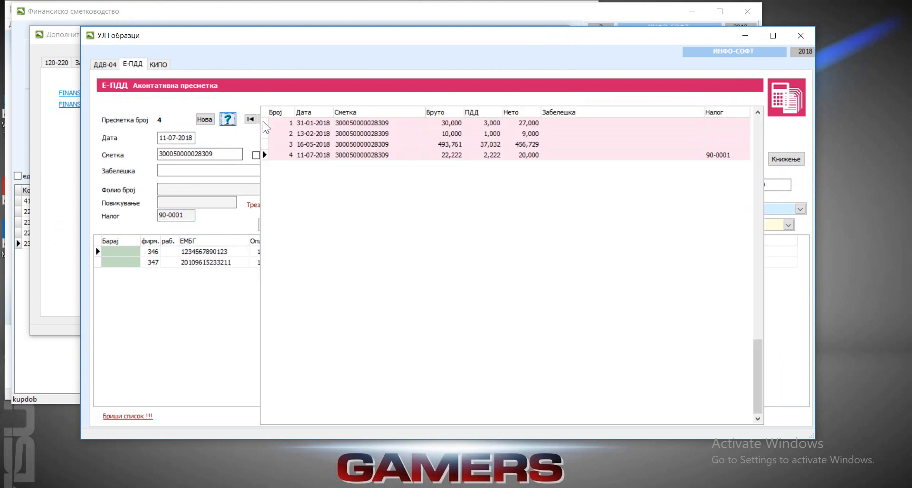
double_click(722, 156)
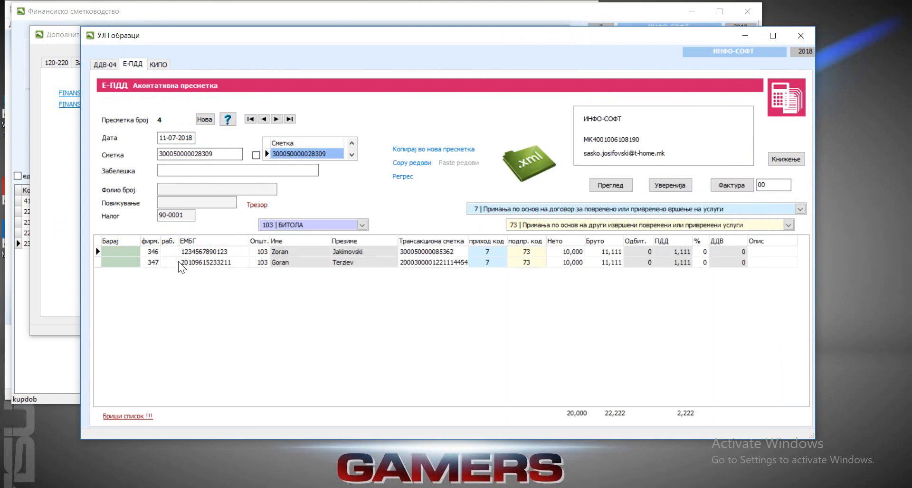
Step: Try to edit the firm code in the second row of Е-ПДД calculation 4
click(157, 264)
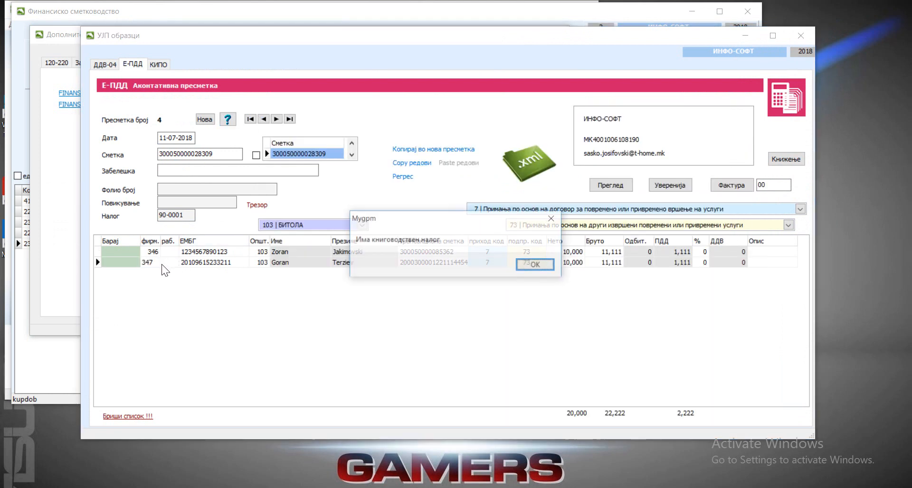
click(547, 265)
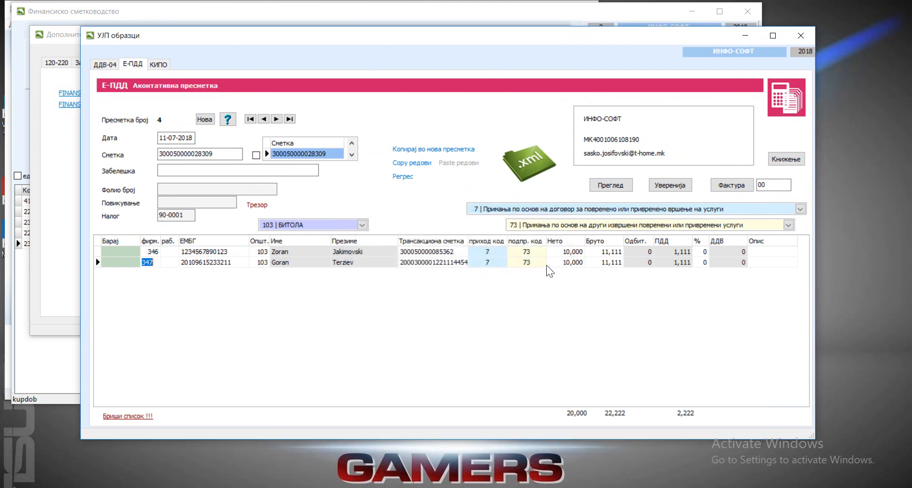
click(190, 216)
Step: Replace the entries in the Е-ПДД posting window with bank statement entries for journal 10-0005, described as "Извод бр.6", and check account 1000
click(778, 159)
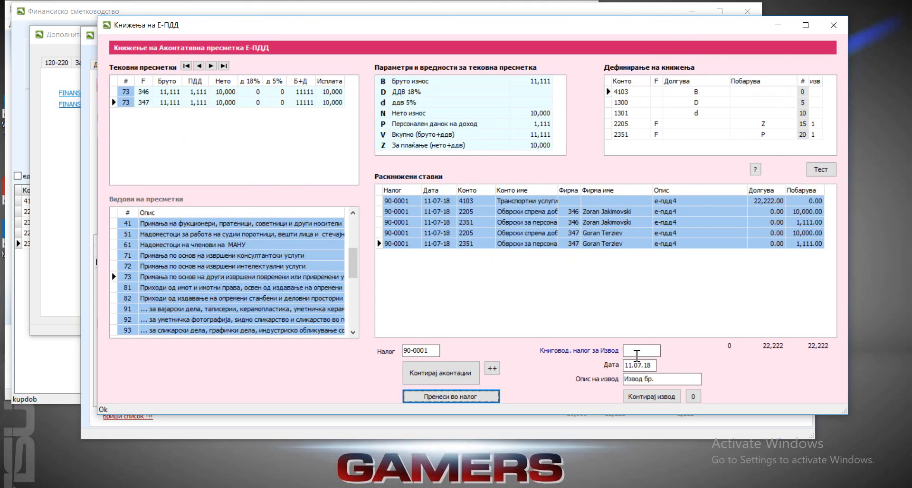
click(693, 397)
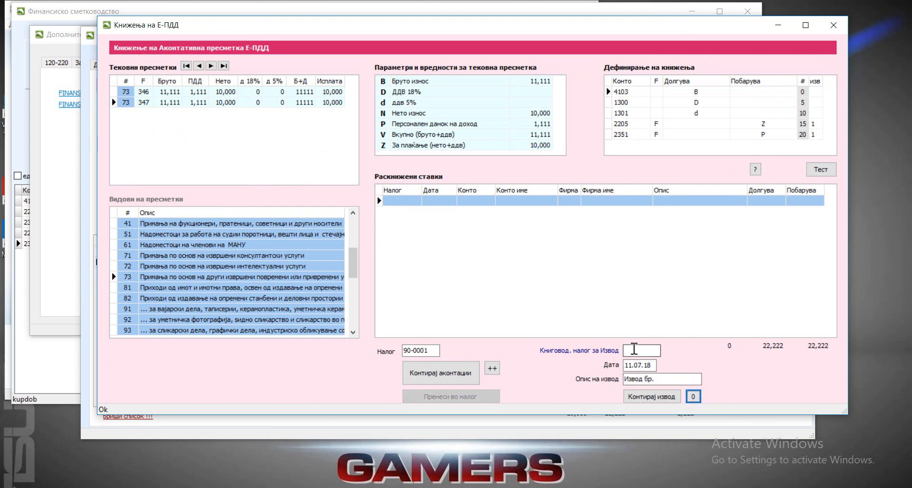
click(632, 349)
click(663, 383)
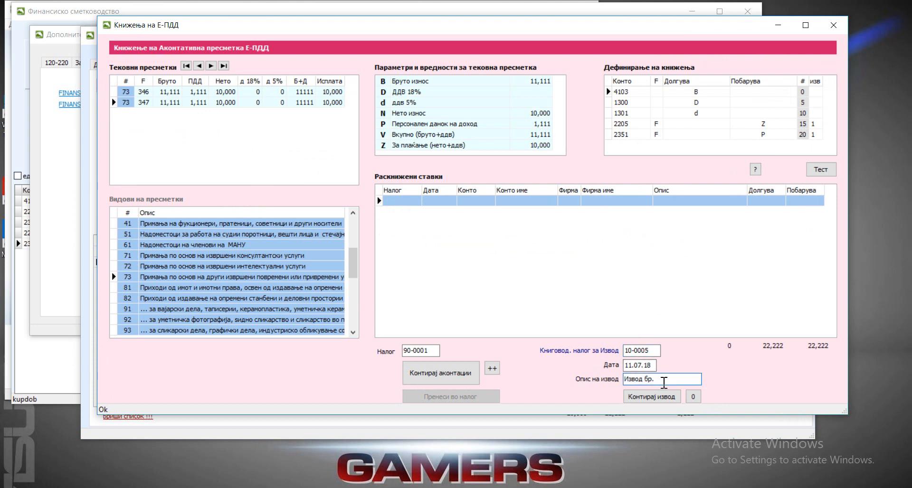
click(665, 397)
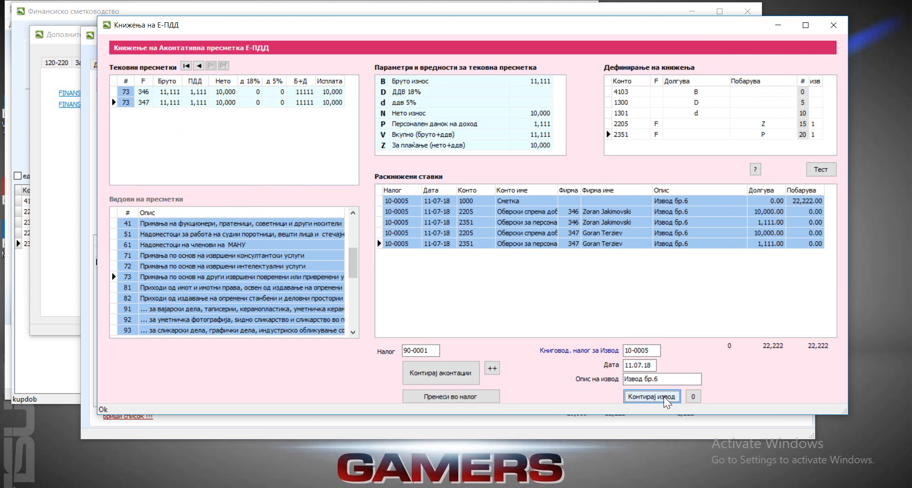
click(804, 203)
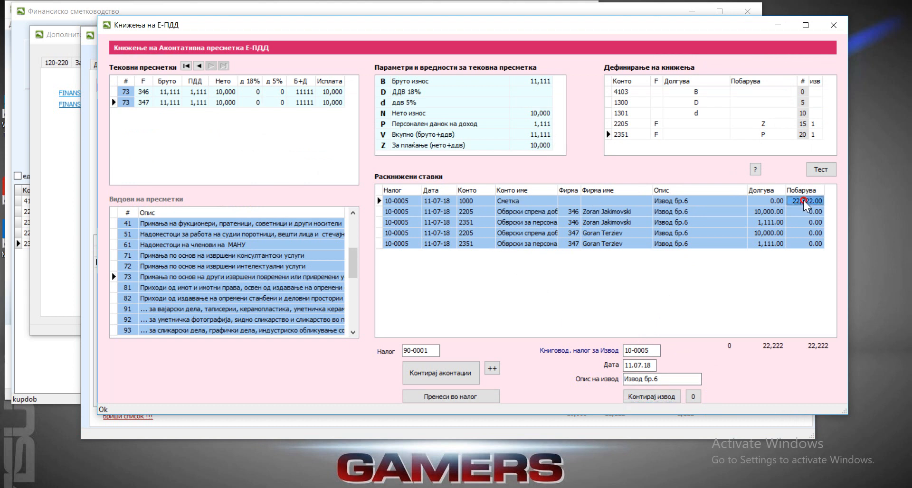
click(462, 201)
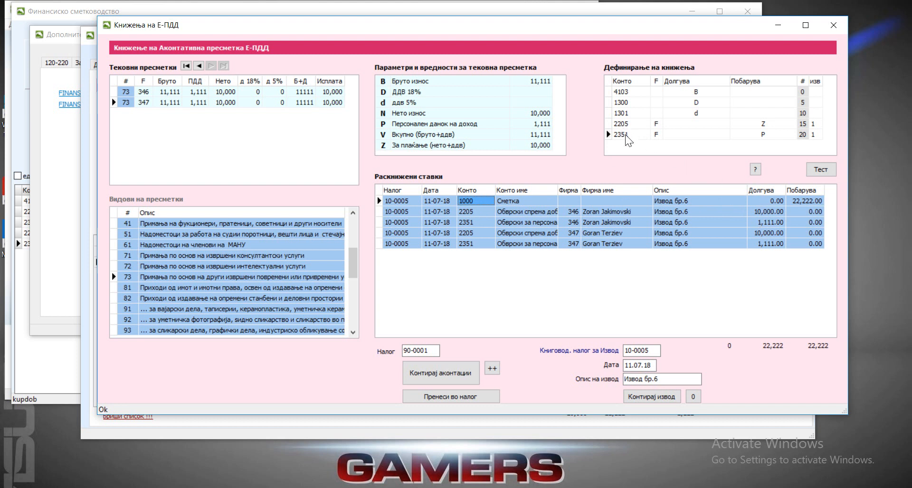
Step: Exclude account 2351 from statement posting by clearing its изв value, and regenerate the statement entries
click(816, 135)
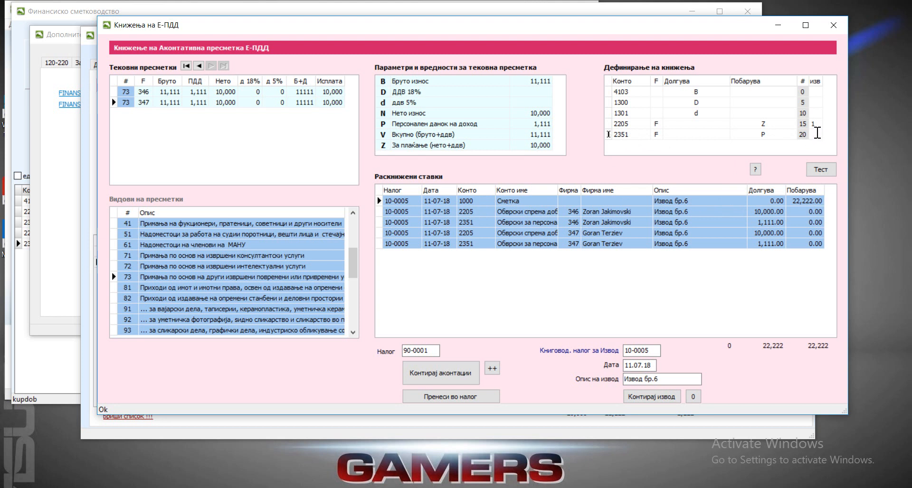
click(692, 397)
click(664, 398)
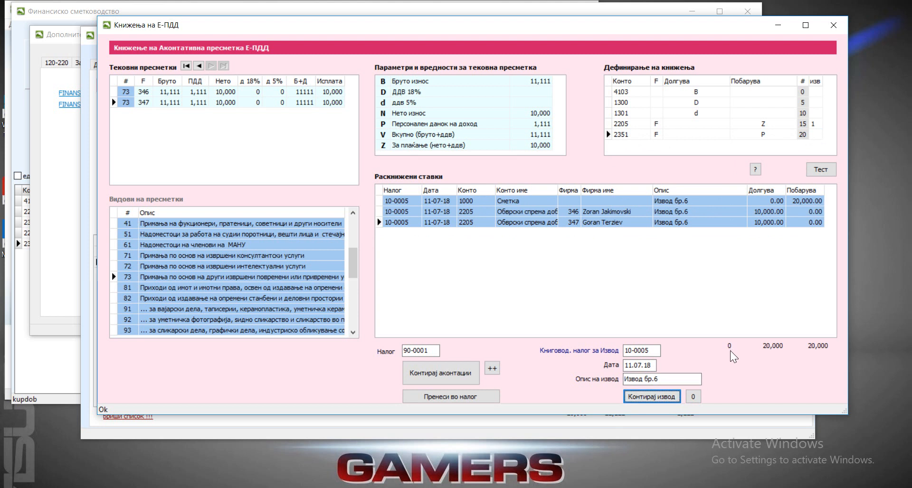
Step: Set the изв value of account 2351 to 1 and clear its F marker in the posting scheme
click(815, 136)
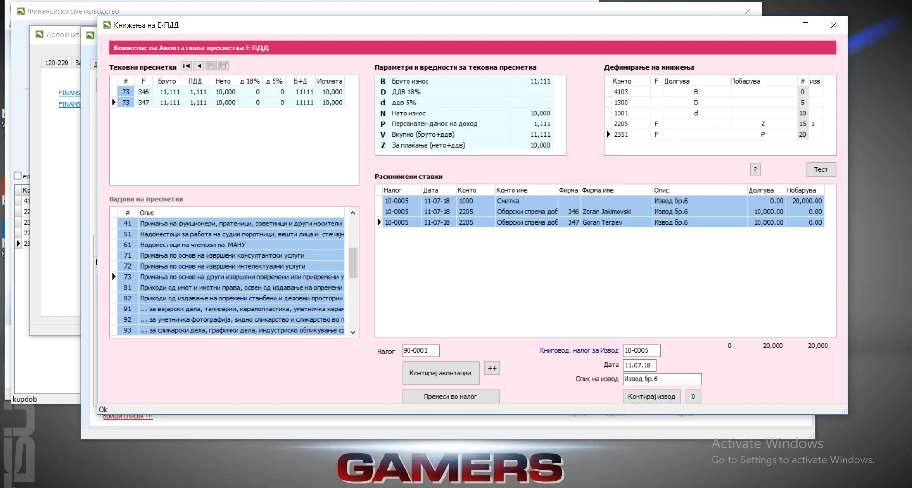
click(786, 135)
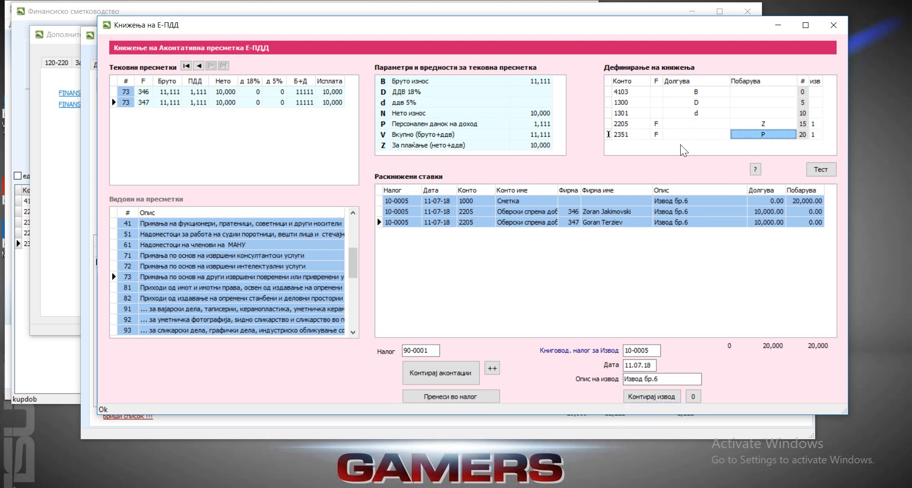
click(658, 135)
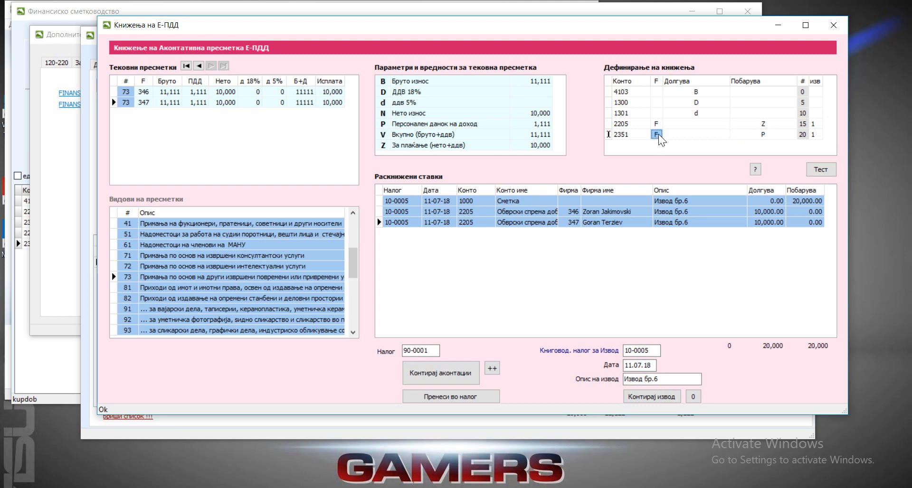
click(659, 134)
click(689, 124)
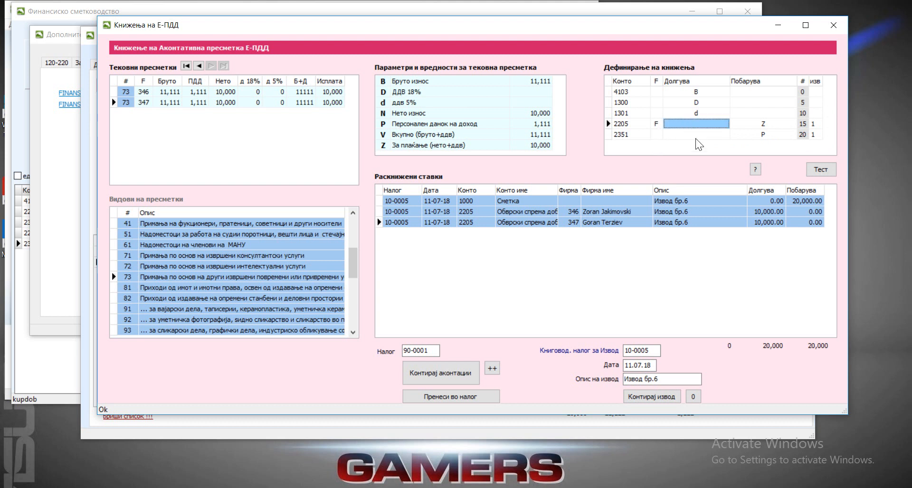
Step: Test the revised posting scheme and regenerate the bank statement entries for journal 10-0005
click(822, 170)
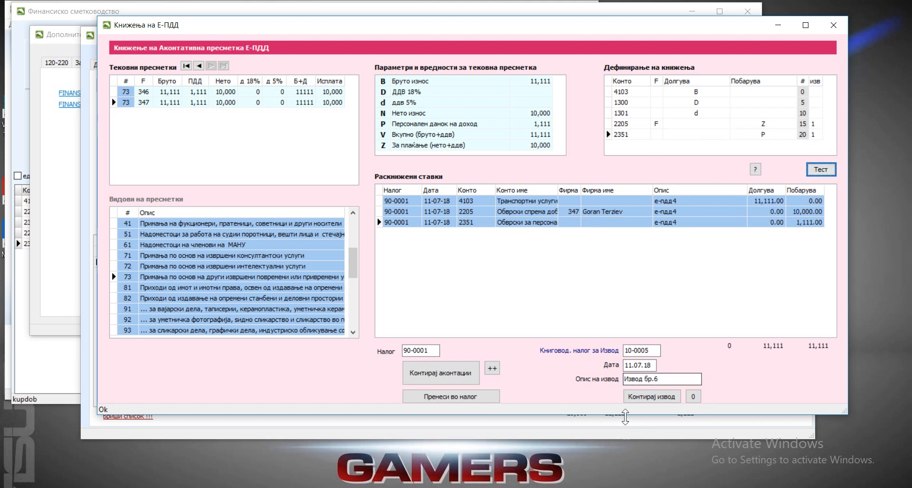
click(693, 396)
click(651, 397)
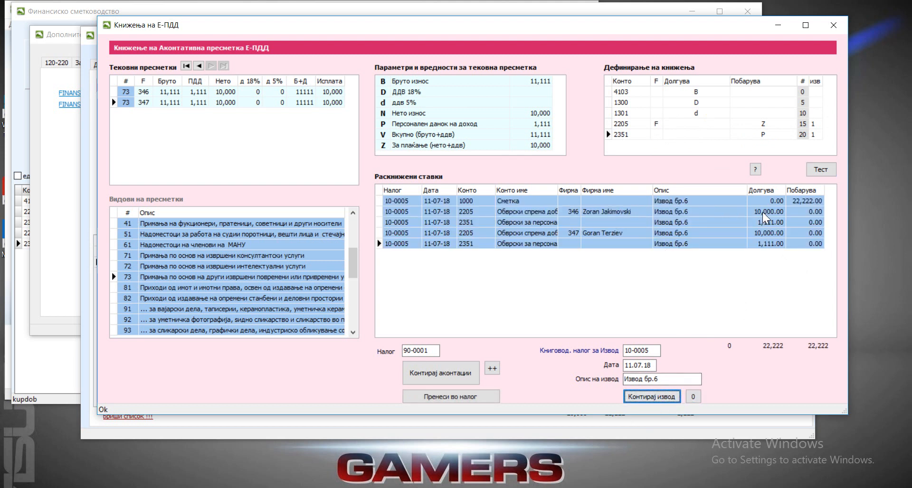
Step: Check the firm assignments of the 2205 and 2351 statement entries, and merge the two 2351 entries into one row
click(613, 212)
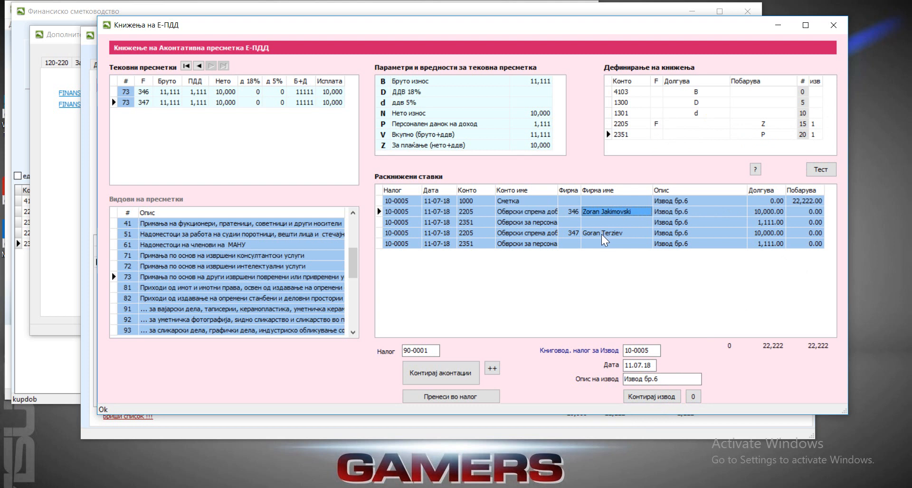
click(603, 234)
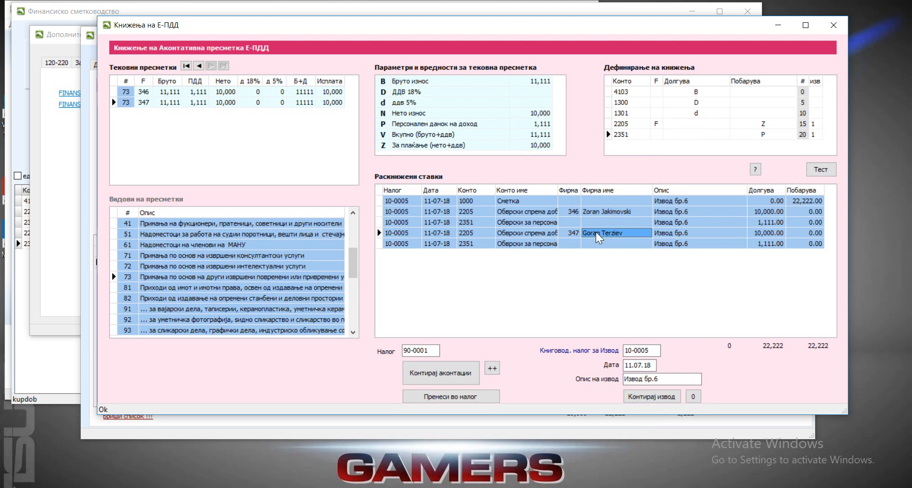
click(569, 222)
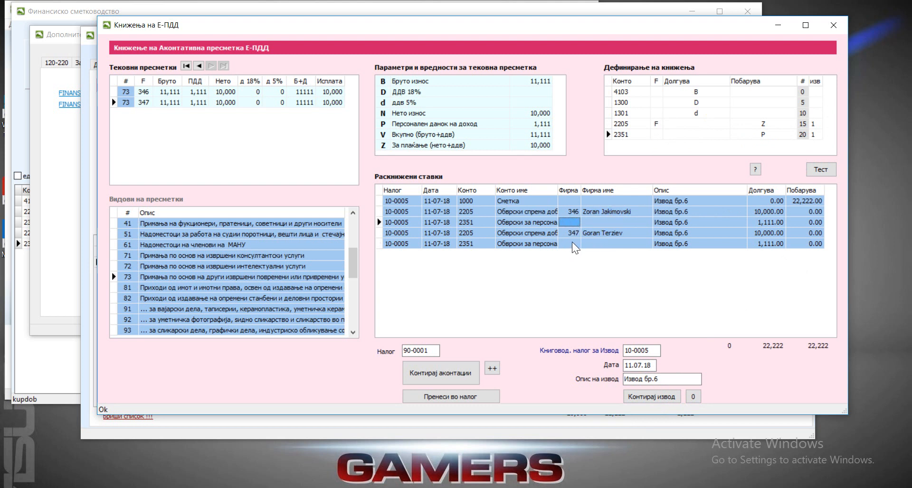
click(655, 134)
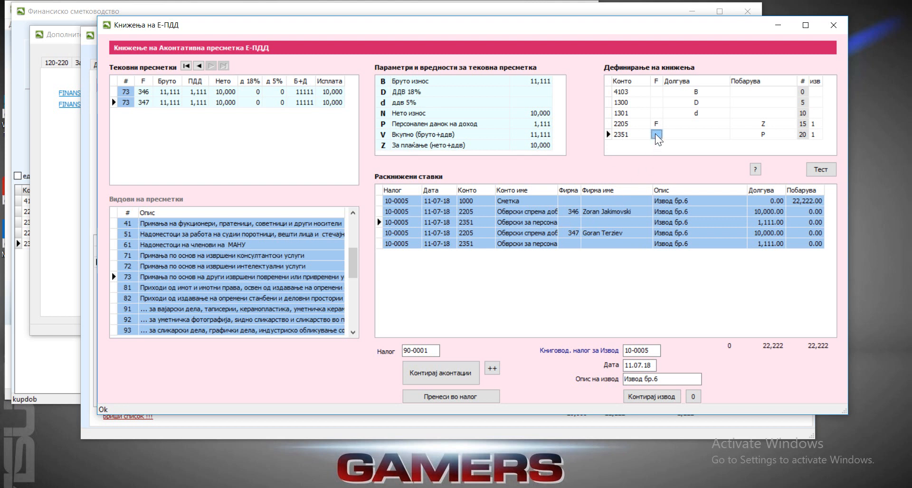
click(492, 369)
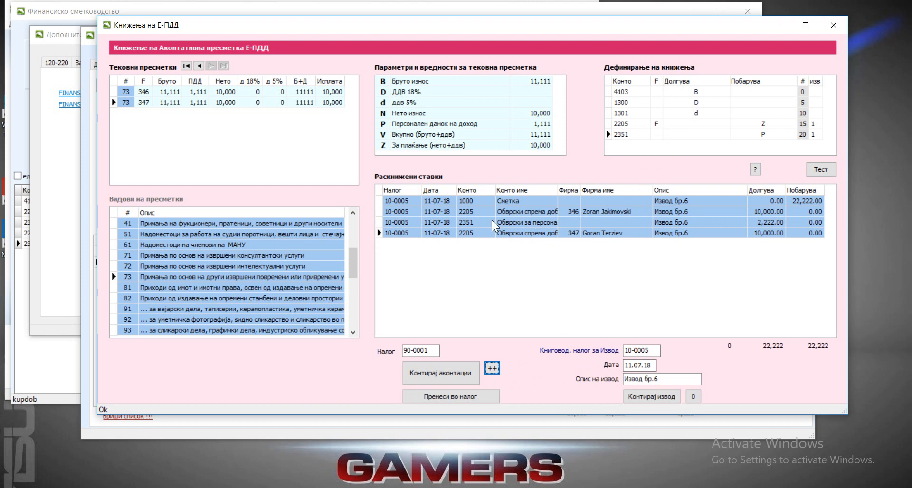
click(766, 222)
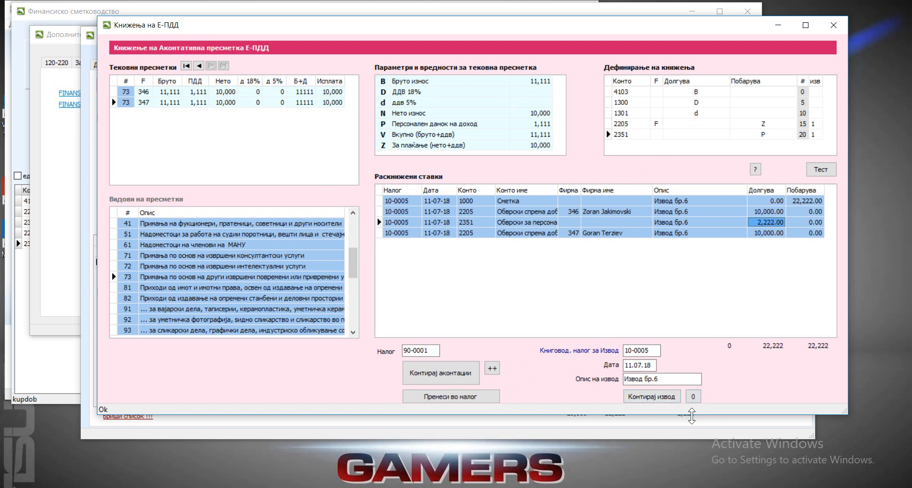
Step: Transfer the statement entries to journal 10-0005 and check the account 1000 row in the Финансиско сметководство window before returning
click(471, 398)
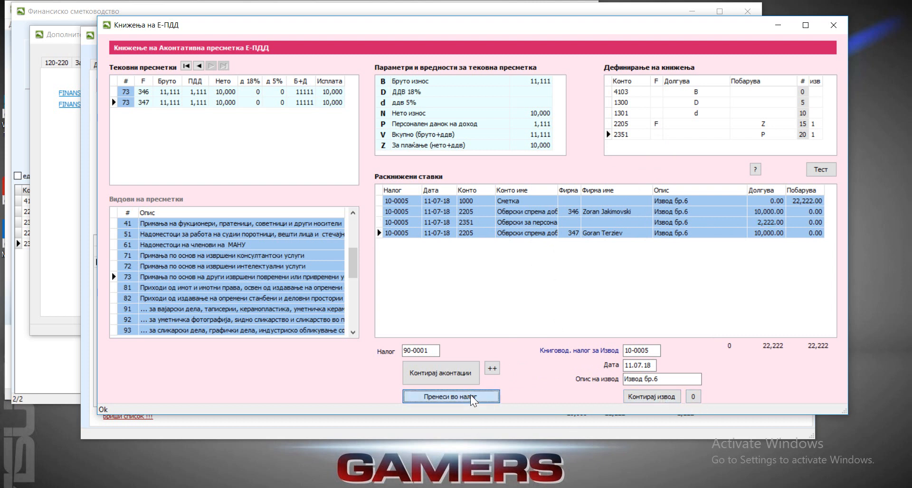
click(23, 359)
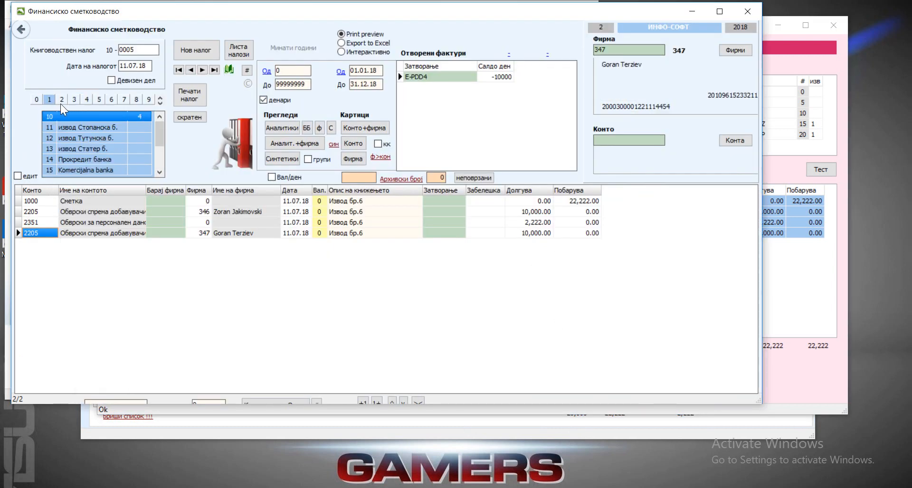
click(529, 203)
click(572, 202)
click(535, 201)
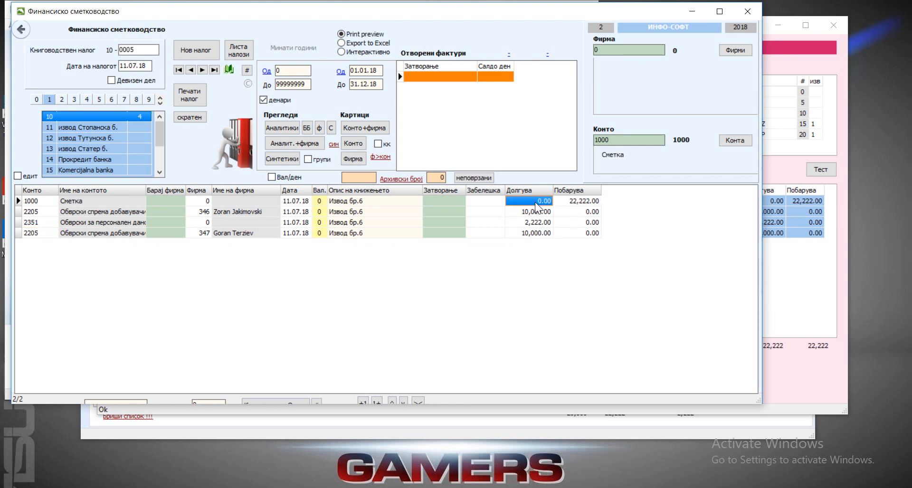
click(793, 307)
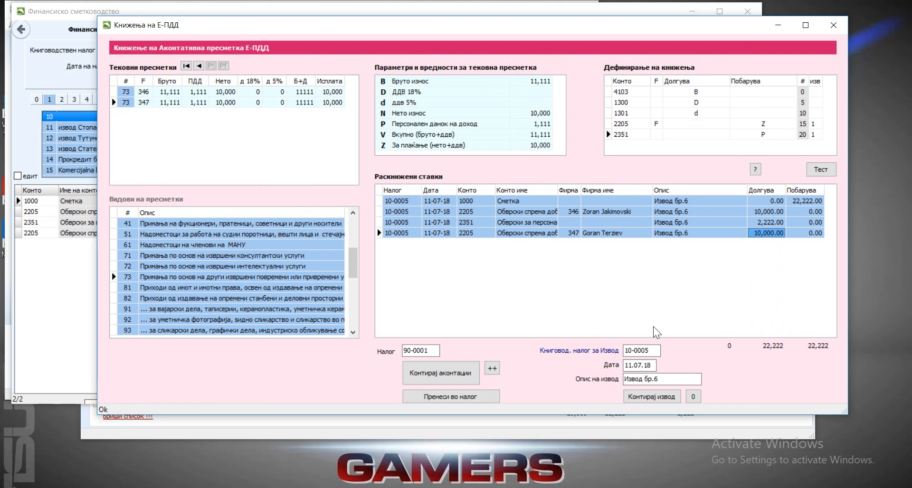
Step: View the posting schemes defined for calculation types 81 and 93
click(125, 289)
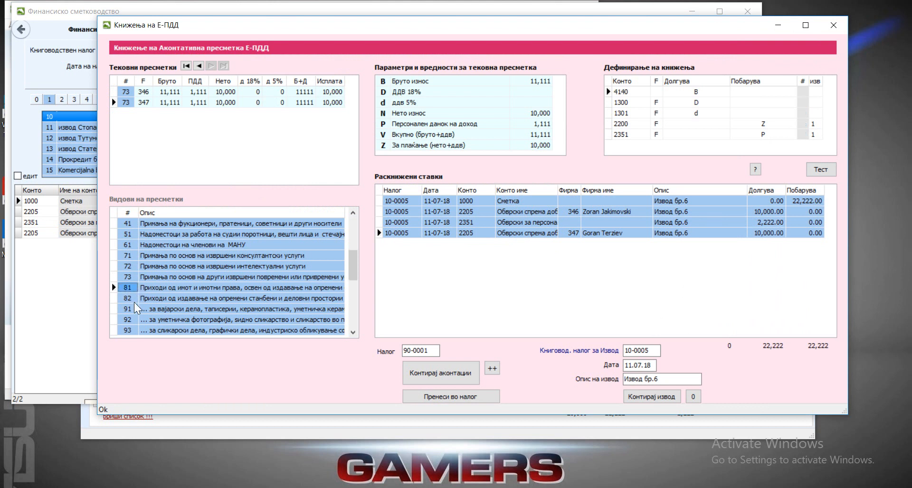
click(147, 328)
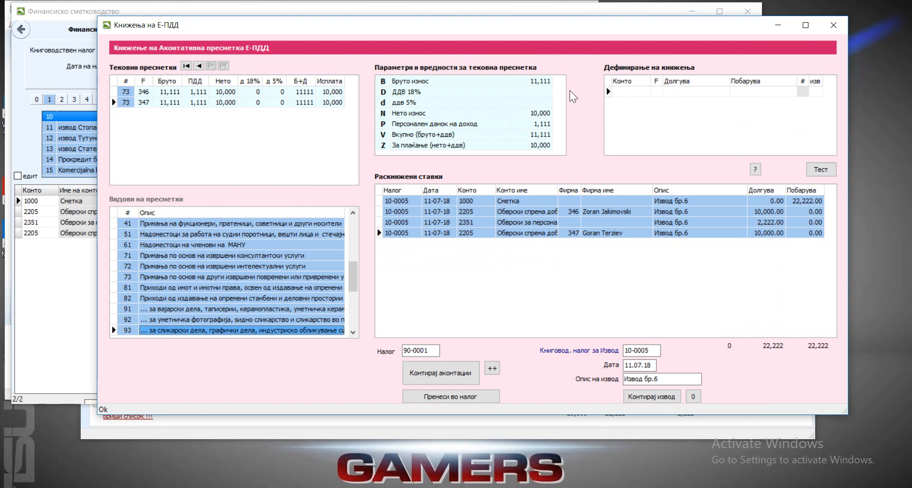
Step: Return to the Е-ПДД calculation form, switch to calculation number 3, and open its posting window
click(833, 24)
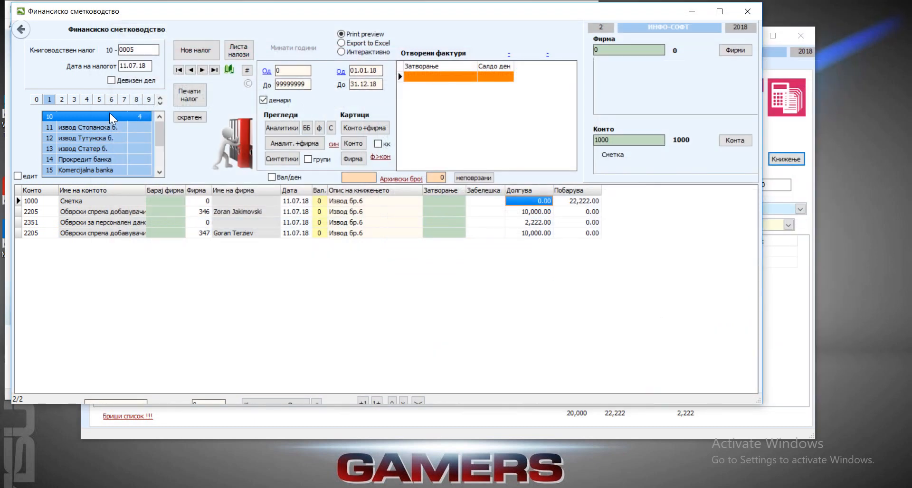
click(238, 133)
click(191, 153)
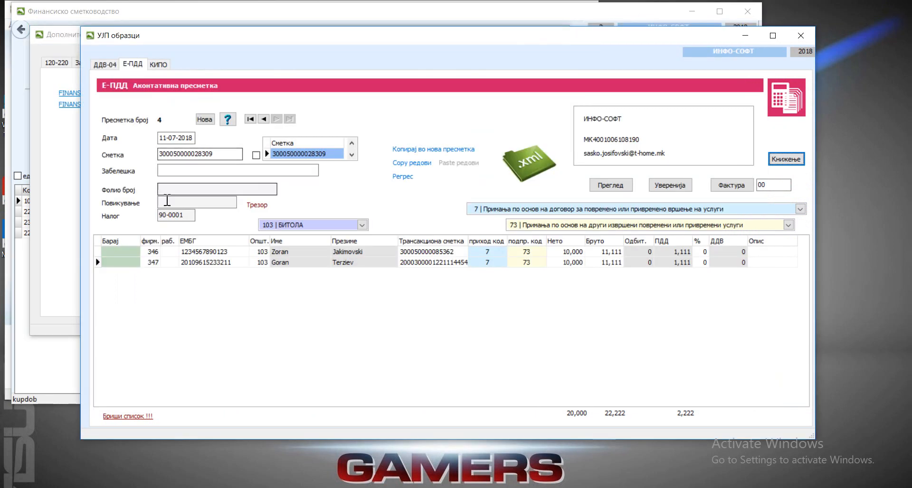
click(263, 119)
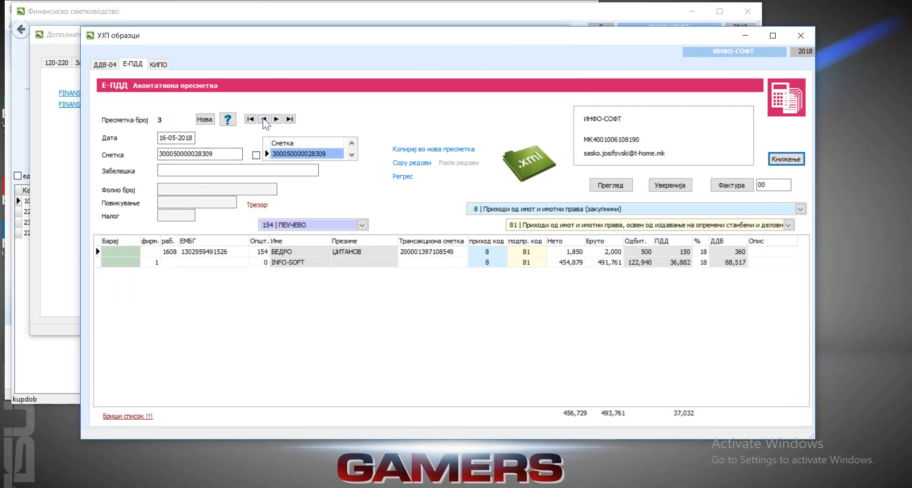
click(263, 119)
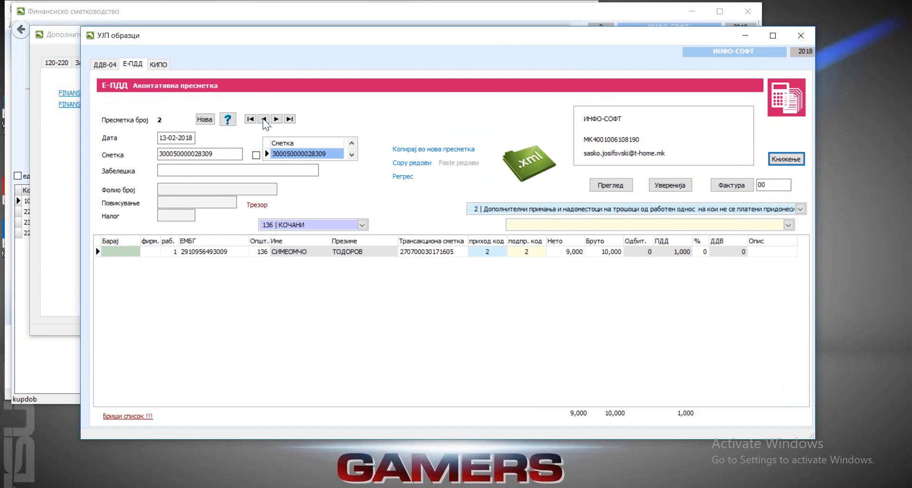
click(276, 119)
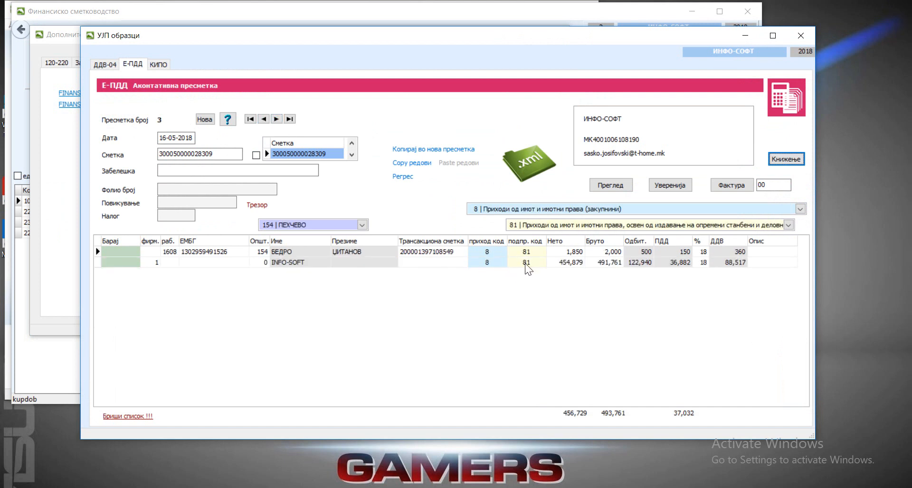
click(784, 159)
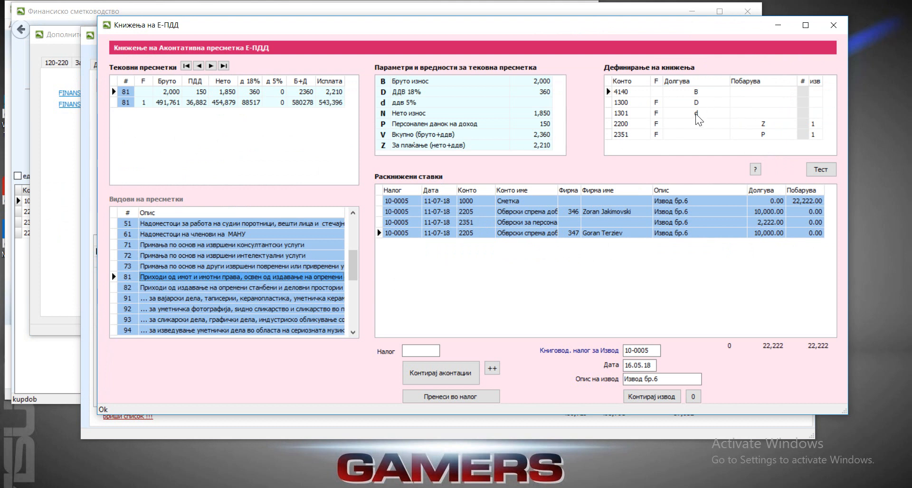
Step: Try to insert the suggested posting scheme for calculation type 81 over its existing rows, and close the suggestion
click(756, 170)
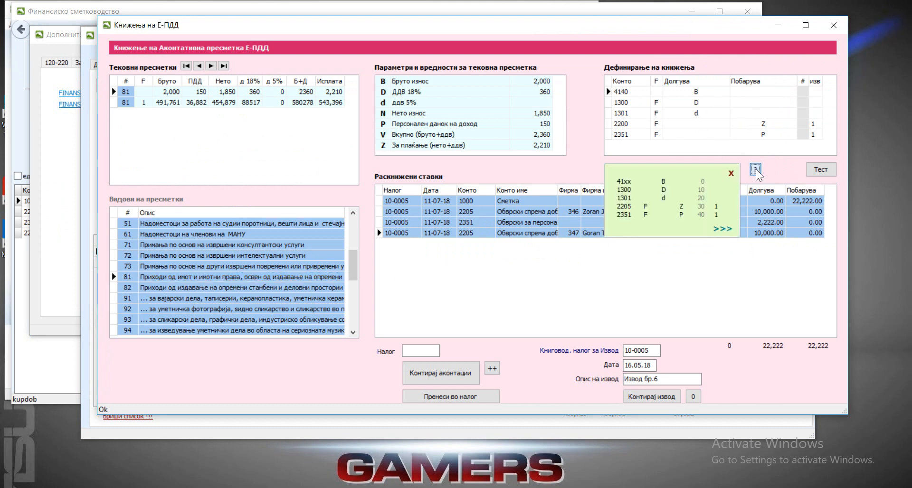
click(720, 230)
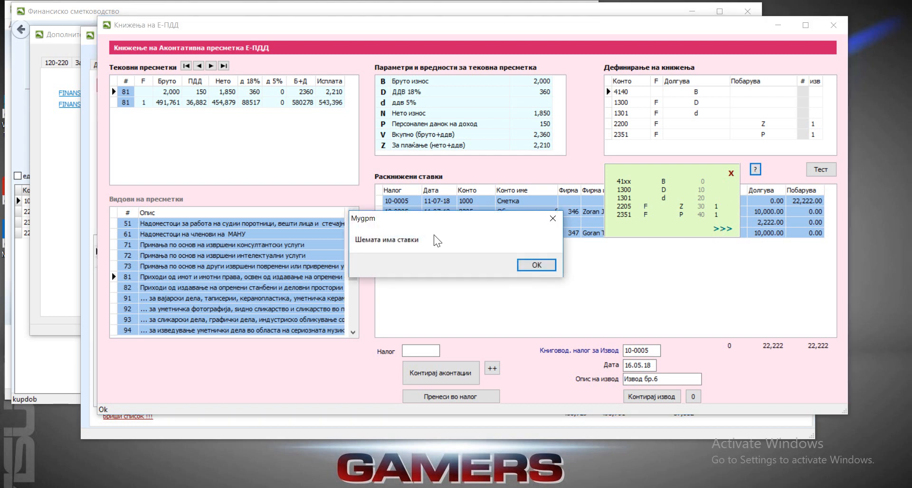
click(535, 265)
click(731, 174)
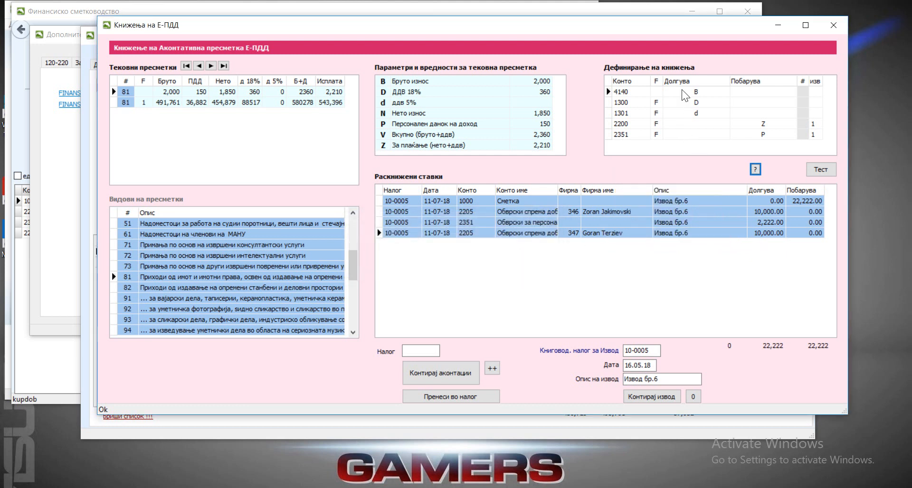
Step: Delete all five existing rows of the posting scheme for calculation type 81
click(672, 93)
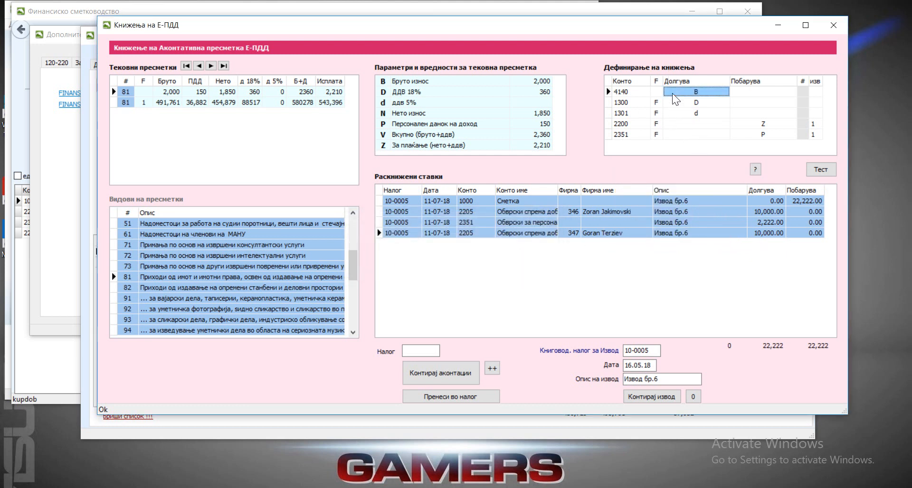
key(ctrl+Delete)
key(Return)
key(ctrl+Delete)
key(Return)
key(ctrl+Delete)
key(Return)
key(ctrl+Delete)
key(Return)
key(ctrl+Delete)
key(Return)
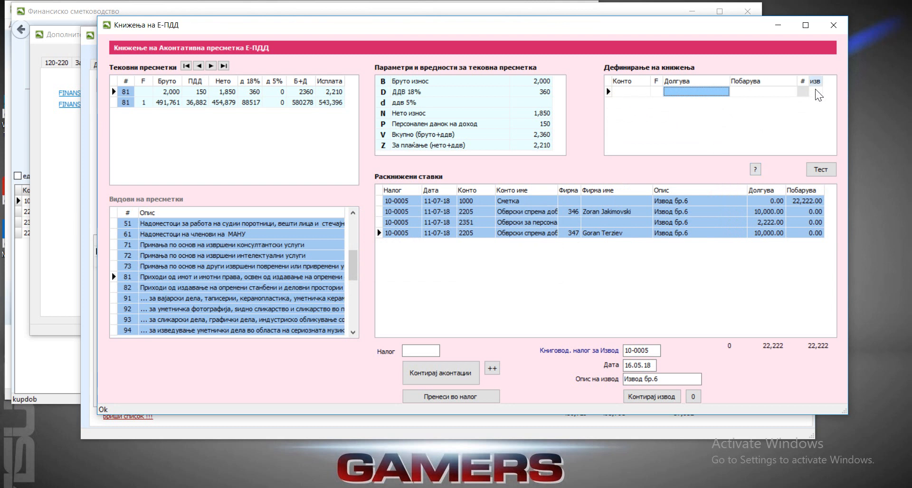
Step: Insert the suggested posting scheme for calculation type 81 and replace the 41xx placeholder with account 4110
click(757, 171)
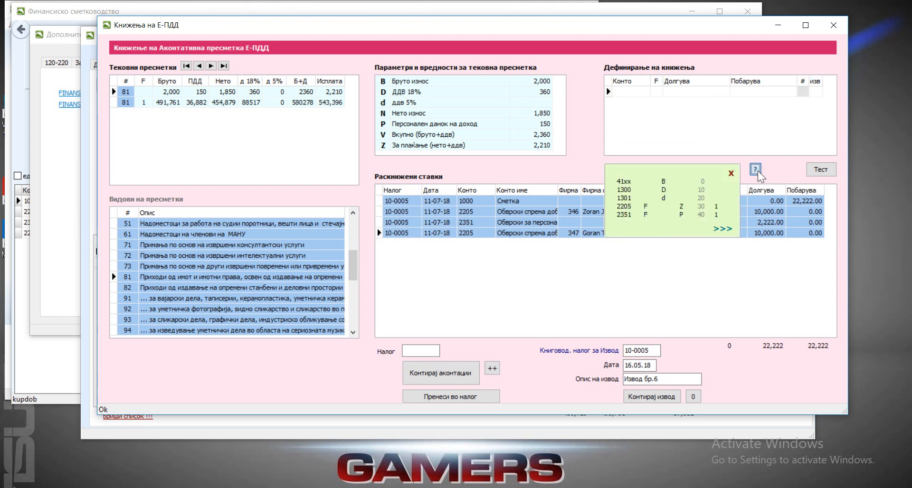
click(726, 230)
click(620, 92)
click(624, 92)
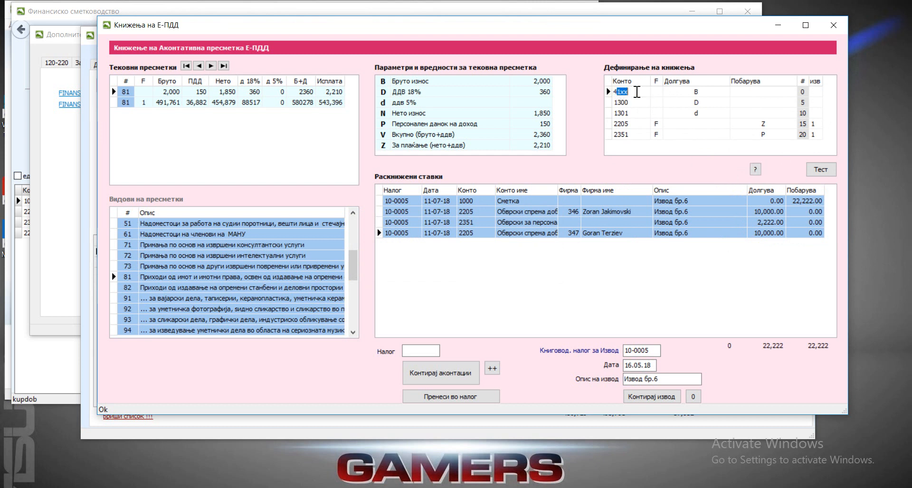
key(BackSpace)
key(BackSpace)
text(10)
click(640, 102)
Step: Test the type 81 posting scheme on the first calculation row and on the firm 1 row
click(821, 170)
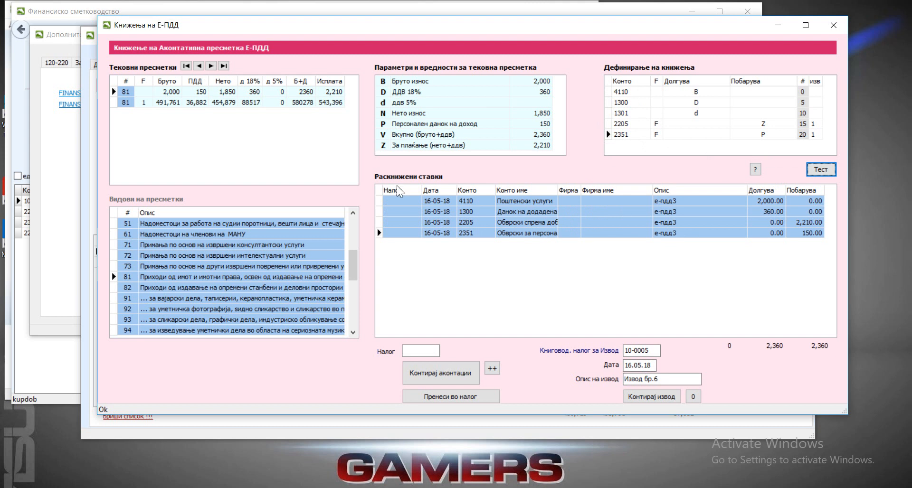
click(158, 103)
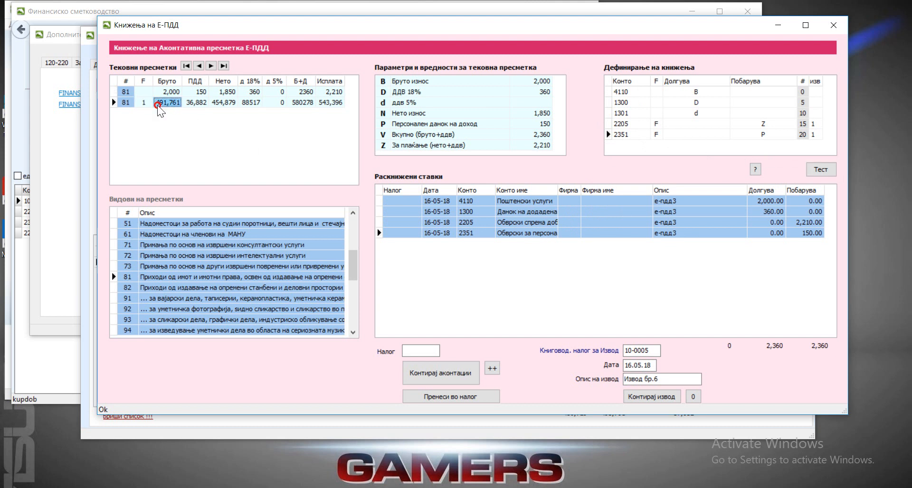
click(823, 169)
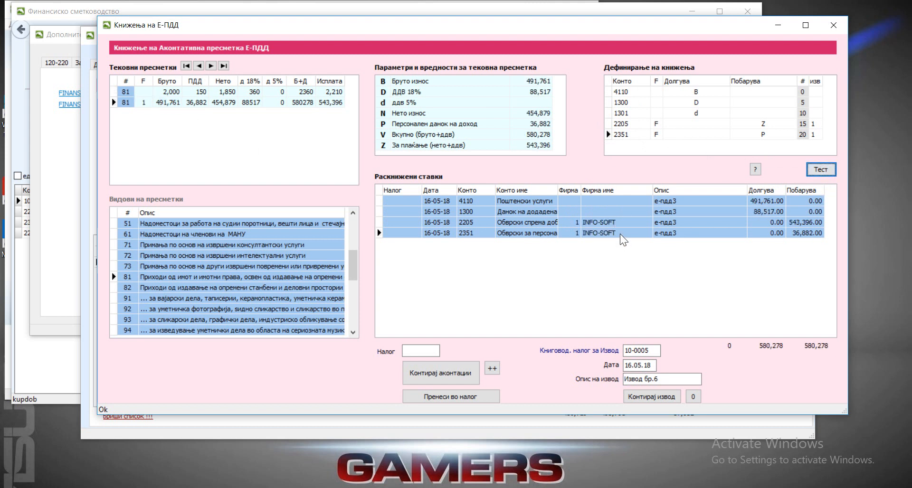